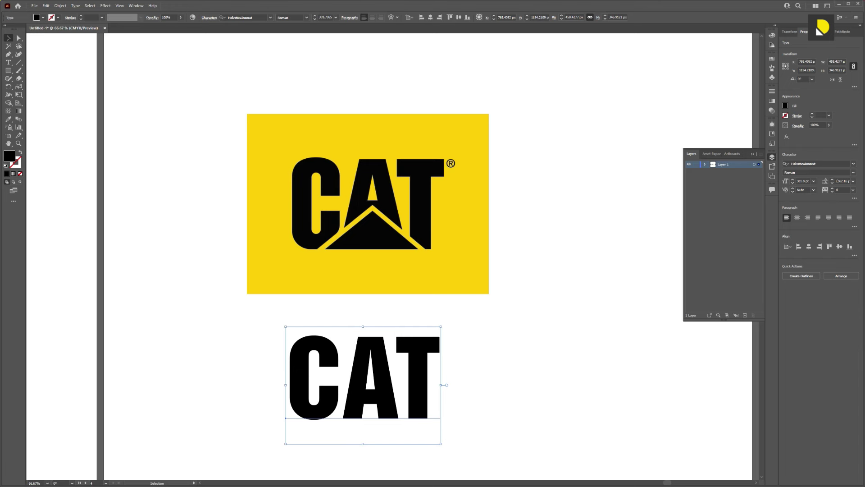
Step: Overlay the black CAT text on the yellow logo as an unfilled outline, and return it below the logo with solid fill
{"action": "mouse_move", "coordinate": [392, 383]}
{"action": "left_mouse_down"}
{"action": "mouse_move", "coordinate": [403, 392]}
{"action": "mouse_move", "coordinate": [401, 194]}
{"action": "mouse_move", "coordinate": [396, 207]}
{"action": "mouse_move", "coordinate": [352, 210]}
{"action": "mouse_move", "coordinate": [501, 210]}
{"action": "left_mouse_up"}
{"action": "key", "text": "shift+x"}
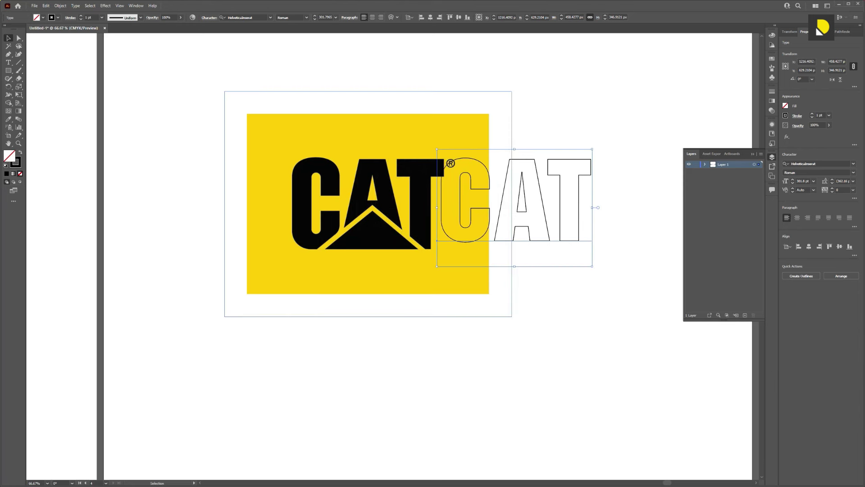
{"action": "key", "text": "ctrl+z"}
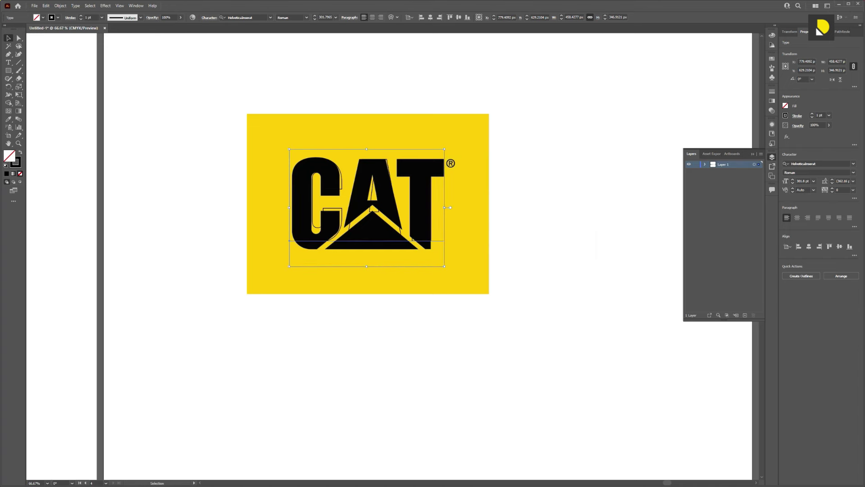
{"action": "key", "text": "shift+x"}
{"action": "left_click_drag", "start_coordinate": [378, 208], "coordinate": [383, 358]}
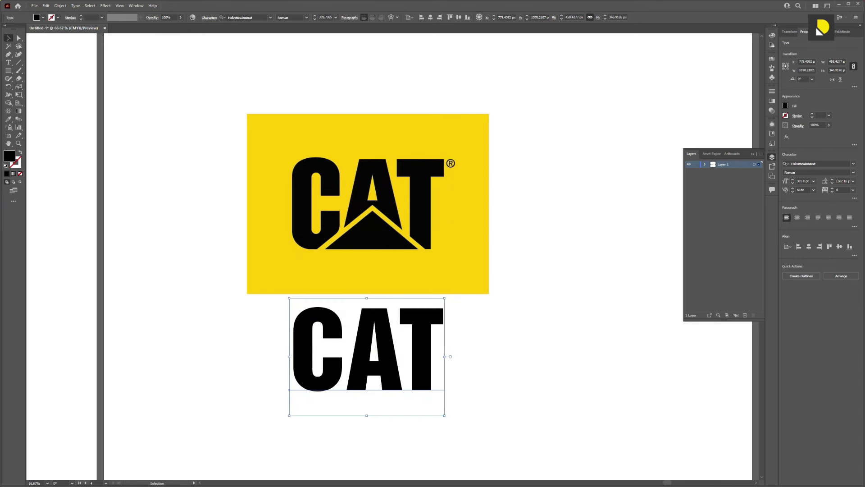
Step: Try stretching the CAT text vertically to match the logo's letter height, and undo the stretch
{"action": "left_click_drag", "start_coordinate": [366, 415], "coordinate": [367, 432]}
{"action": "key", "text": "ctrl+shift+a"}
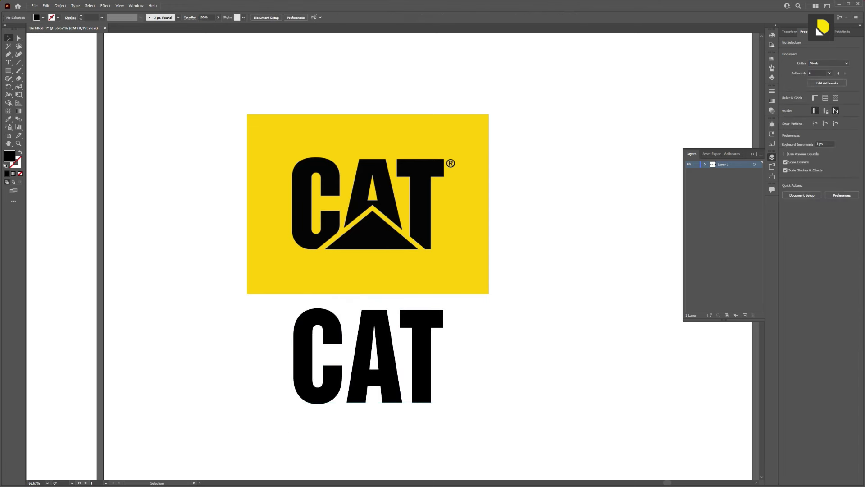
{"action": "key", "text": "ctrl+z"}
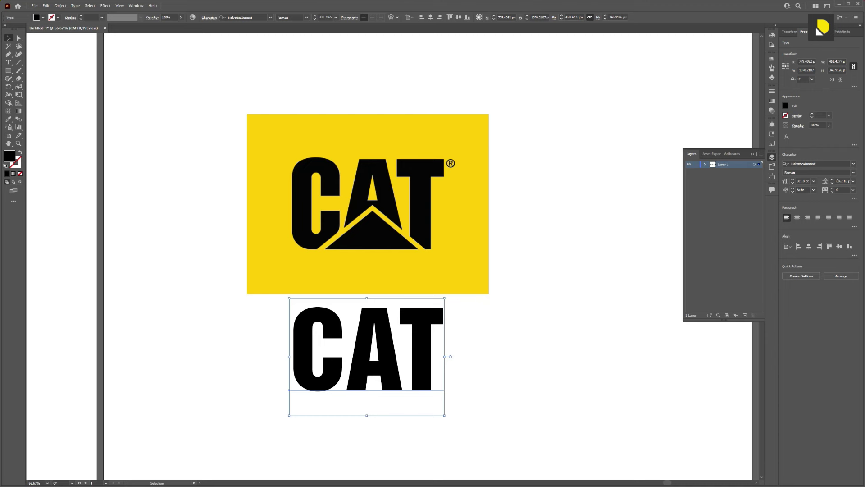
Step: Convert the CAT text below the yellow logo to outlines
{"action": "right_click", "coordinate": [423, 213]}
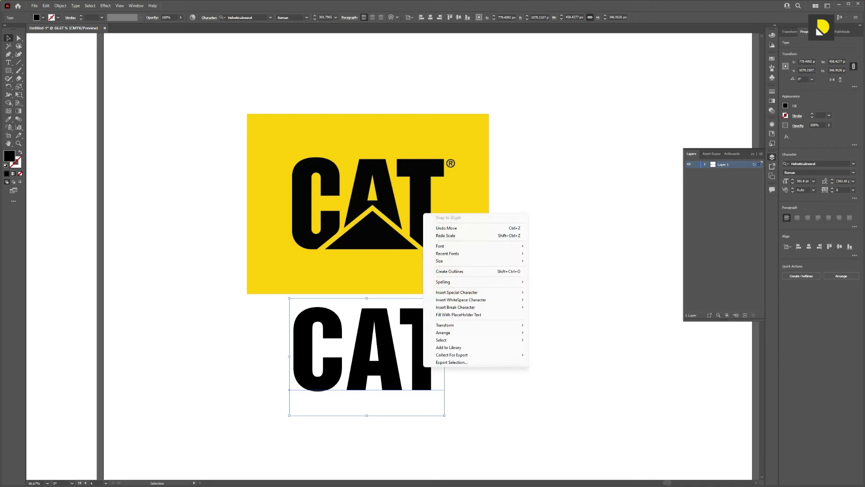
{"action": "left_click", "coordinate": [451, 270]}
{"action": "left_click", "coordinate": [323, 352]}
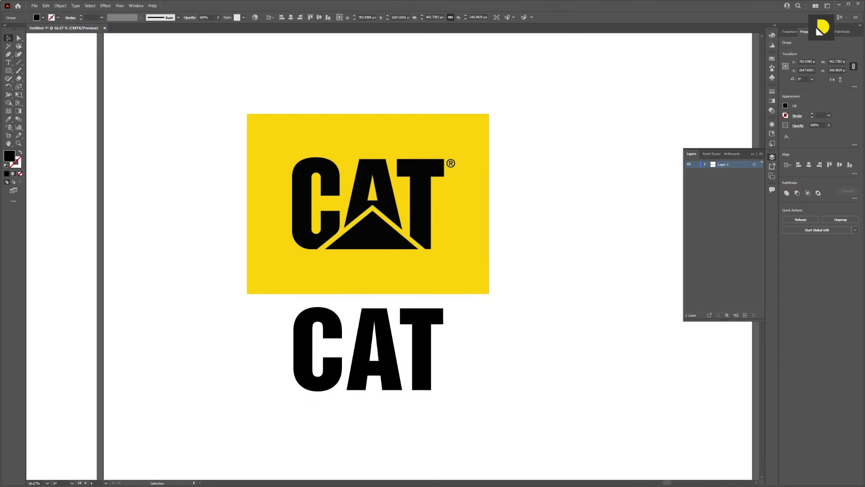
Step: Lengthen the outlined CAT letters by moving their lower anchor points straight down
{"action": "key", "text": "a"}
{"action": "left_click_drag", "start_coordinate": [255, 352], "coordinate": [510, 439]}
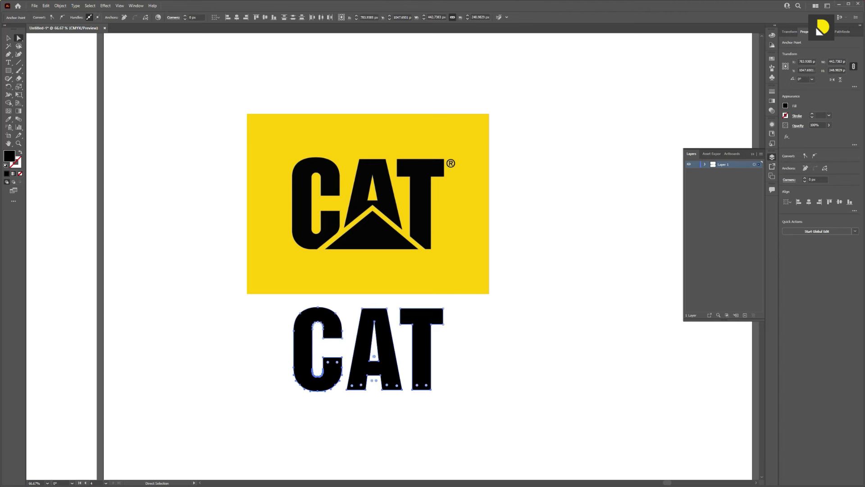
{"action": "left_click_drag", "start_coordinate": [431, 389], "coordinate": [431, 407]}
{"action": "key", "text": "ctrl+shift+a"}
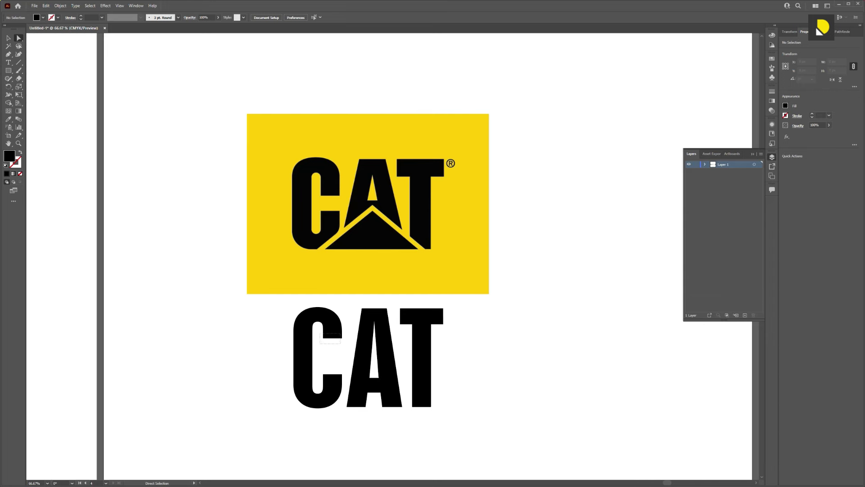
Step: Narrow the opening of the outlined C by extending its upper terminal downward and its lower terminal upward
{"action": "left_click_drag", "start_coordinate": [341, 333], "coordinate": [342, 345]}
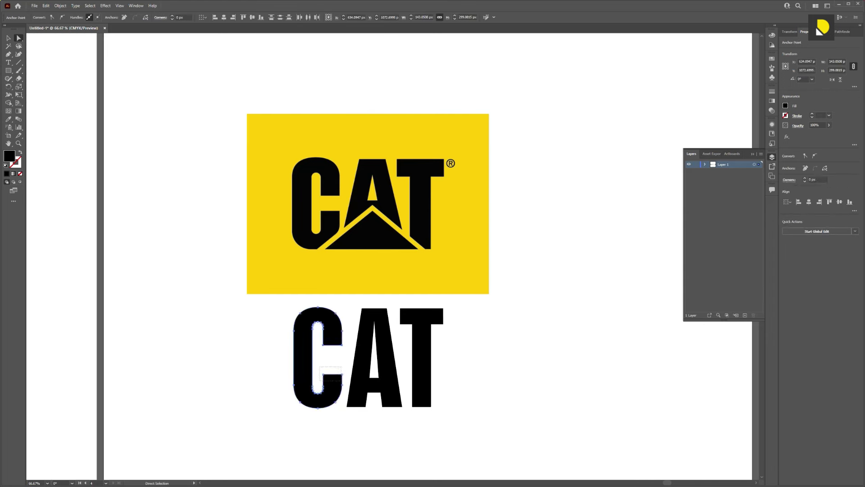
{"action": "left_click_drag", "start_coordinate": [341, 380], "coordinate": [344, 378]}
{"action": "left_click", "coordinate": [342, 374], "text": "shift"}
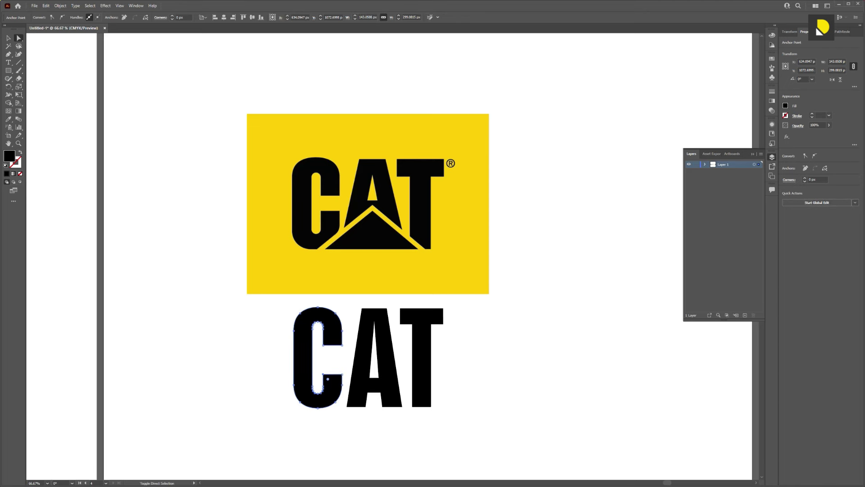
{"action": "left_click", "coordinate": [342, 374], "text": "shift"}
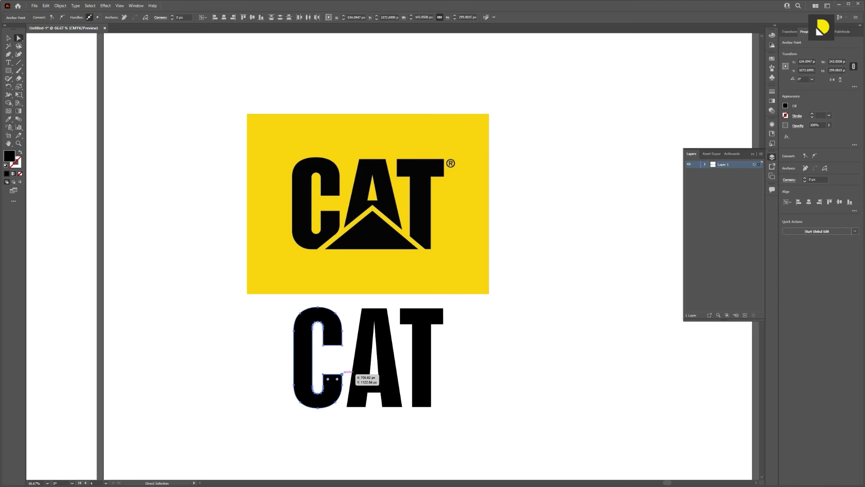
{"action": "left_click_drag", "start_coordinate": [343, 373], "coordinate": [342, 364]}
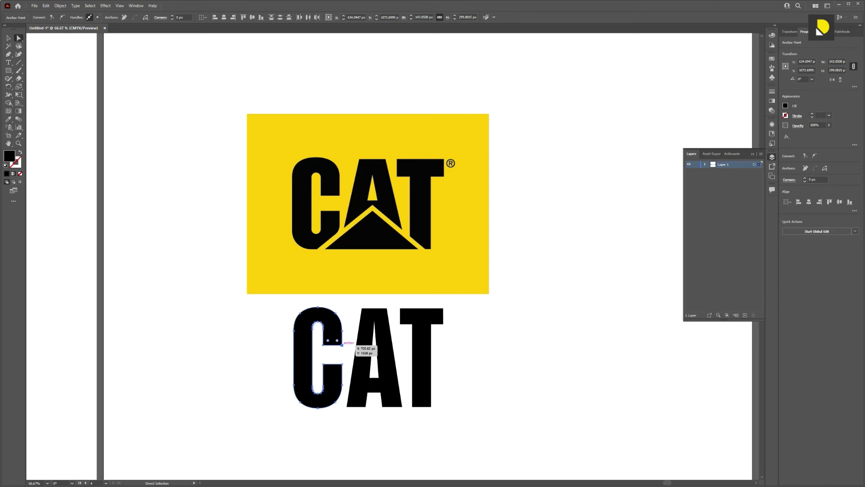
{"action": "key", "text": "ctrl+shift+a"}
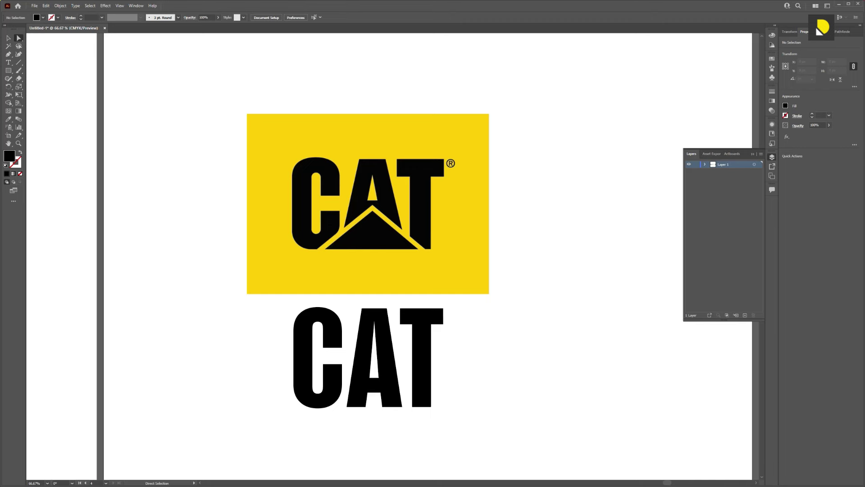
Step: Undo the anchor point edits and the outline conversion of the CAT text
{"action": "key", "text": "ctrl+z"}
{"action": "key", "text": "ctrl+z"}
{"action": "key", "text": "ctrl+z"}
{"action": "key", "text": "ctrl+z"}
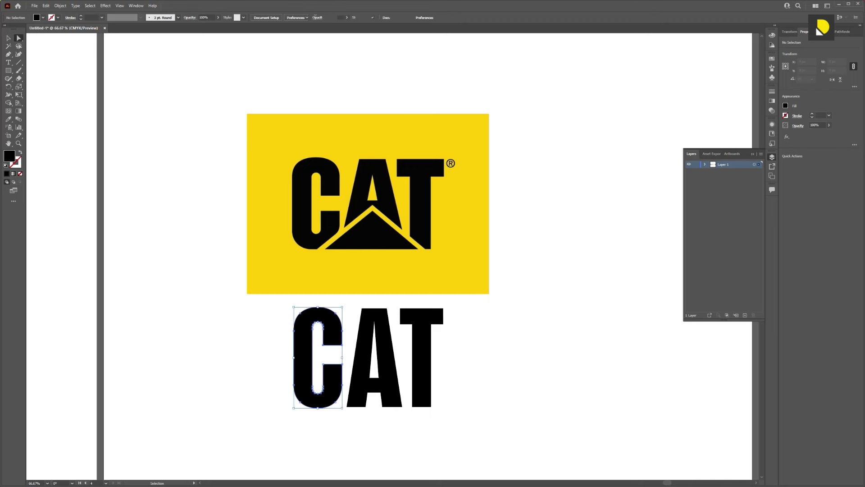
{"action": "key", "text": "ctrl+z"}
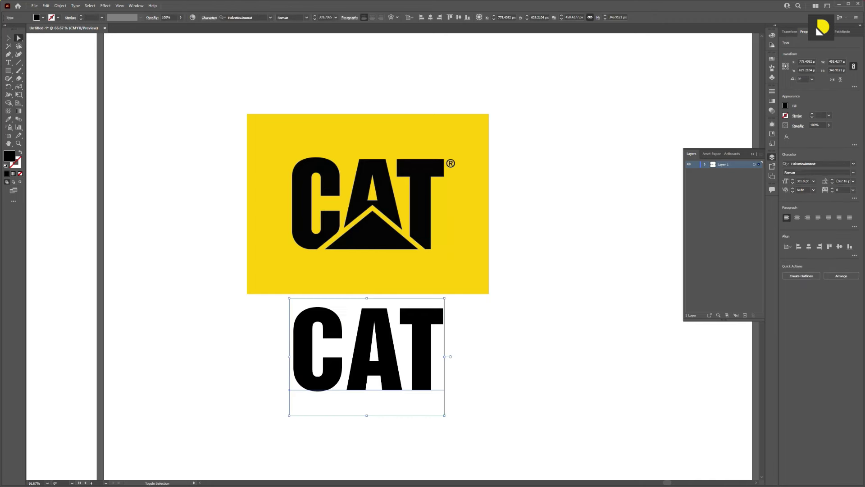
Step: Try stretching the CAT text horizontally until it reaches past the yellow logo's side edge, and undo it
{"action": "key", "text": "v"}
{"action": "left_click_drag", "start_coordinate": [444, 356], "coordinate": [498, 356]}
{"action": "key", "text": "ctrl+shift+a"}
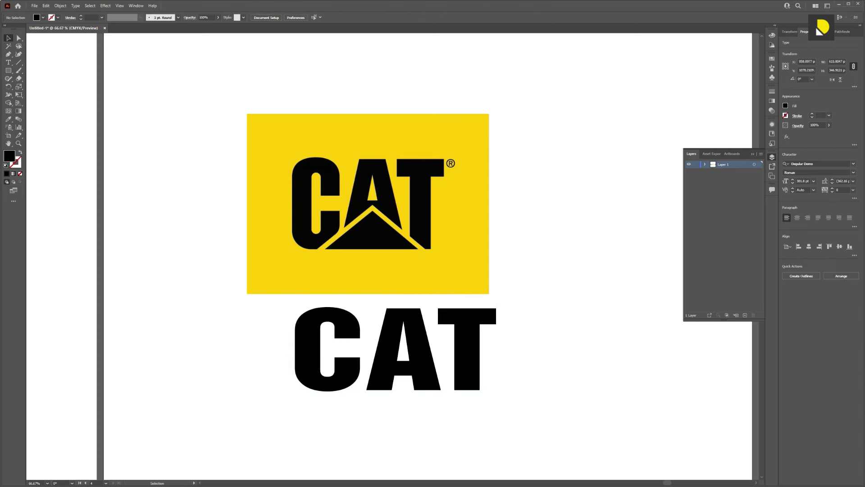
{"action": "key", "text": "ctrl+z"}
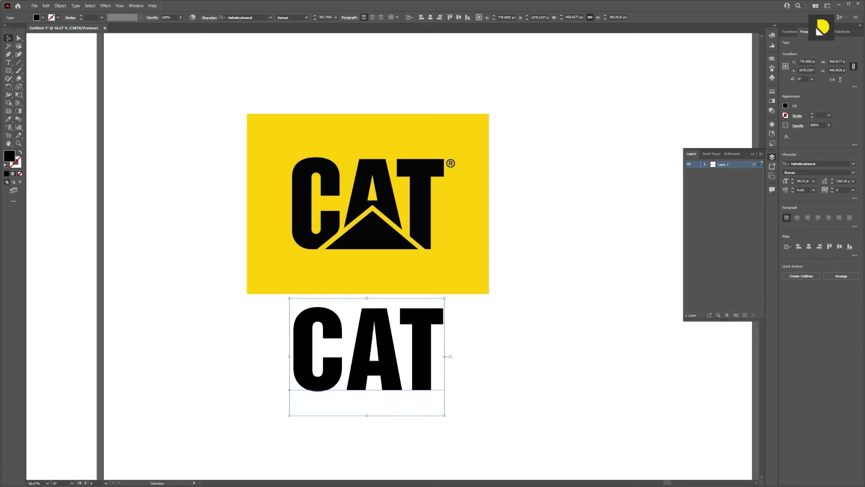
Step: Try a slighter horizontal stretch on the CAT text and undo it
{"action": "left_click_drag", "start_coordinate": [444, 357], "coordinate": [463, 357]}
{"action": "key", "text": "ctrl+shift+a"}
{"action": "key", "text": "ctrl+z"}
{"action": "left_click_drag", "start_coordinate": [445, 356], "coordinate": [480, 360]}
{"action": "key", "text": "ctrl+shift+a"}
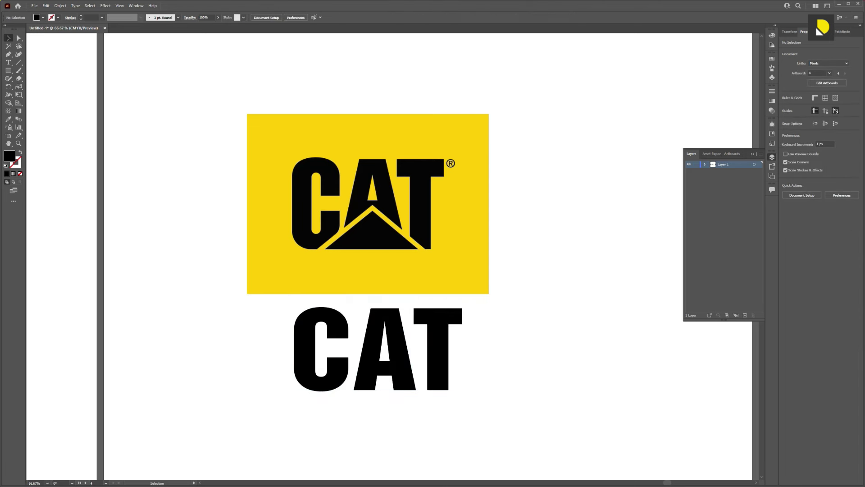
{"action": "key", "text": "ctrl+z"}
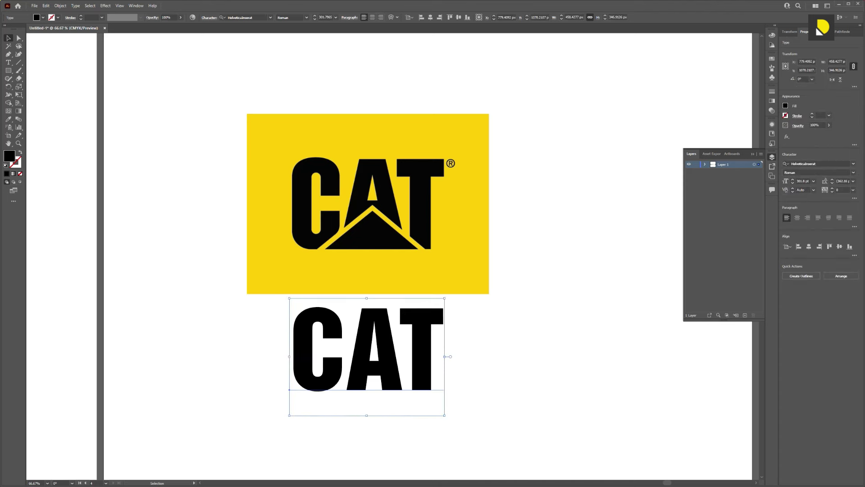
Step: Move the CAT text diagonally upward so it overlaps the lower edge of the yellow logo
{"action": "key", "text": "ctrl+shift+a"}
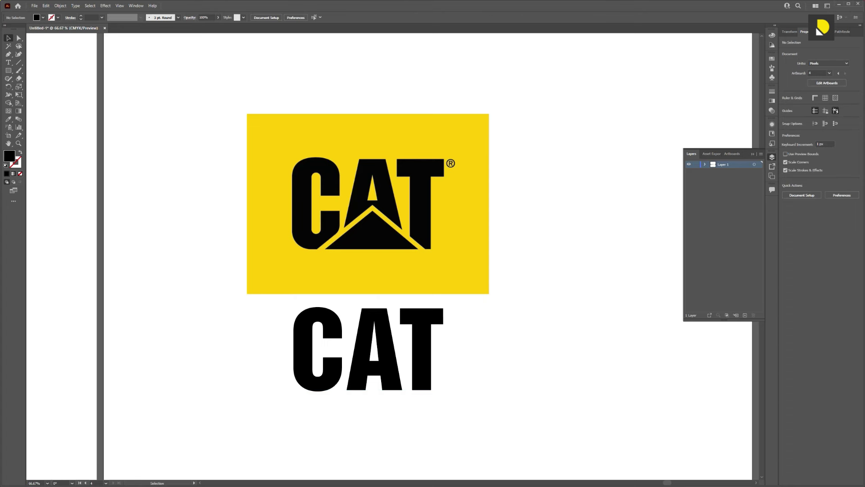
{"action": "left_click", "coordinate": [359, 369]}
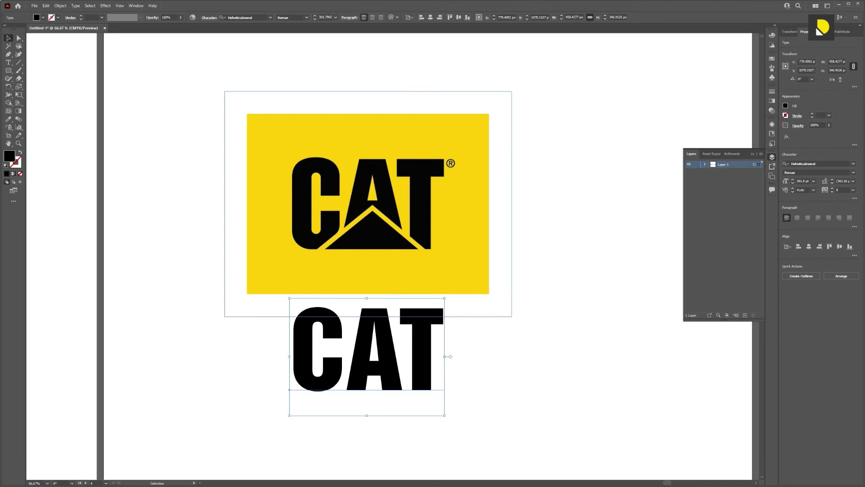
{"action": "left_click_drag", "start_coordinate": [373, 358], "coordinate": [390, 329]}
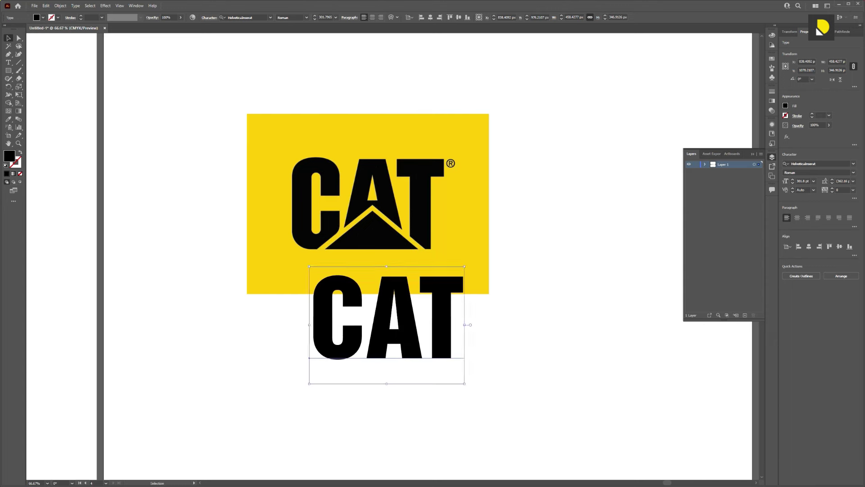
Step: Select the black CASIO text below the blue CASIO logo to examine its font settings
{"action": "left_click_drag", "start_coordinate": [180, 252], "coordinate": [723, 277]}
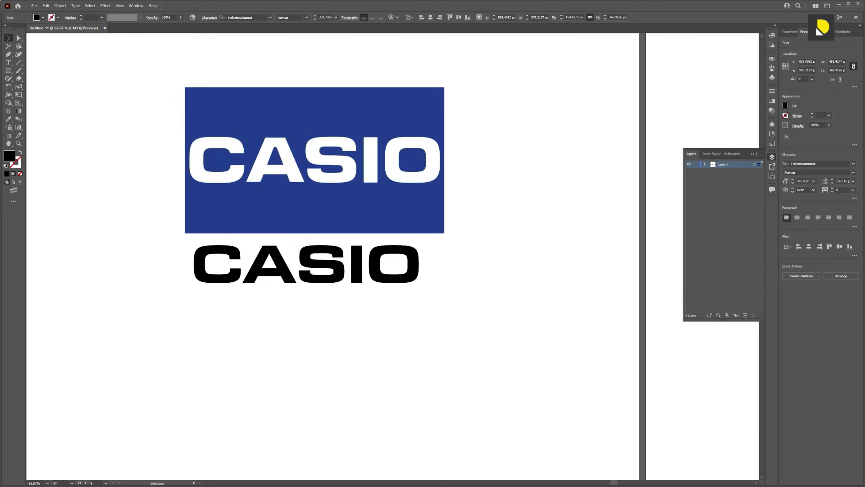
{"action": "left_click", "coordinate": [307, 266]}
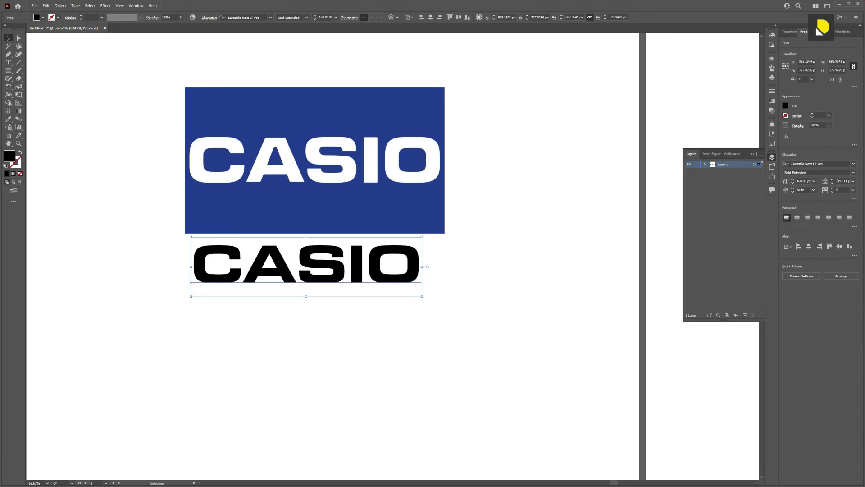
Step: Set the tracking of the lower Panasonic text to -48
{"action": "key", "text": "space"}
{"action": "left_click_drag", "start_coordinate": [135, 256], "coordinate": [746, 250]}
{"action": "left_click_drag", "start_coordinate": [245, 293], "coordinate": [308, 303]}
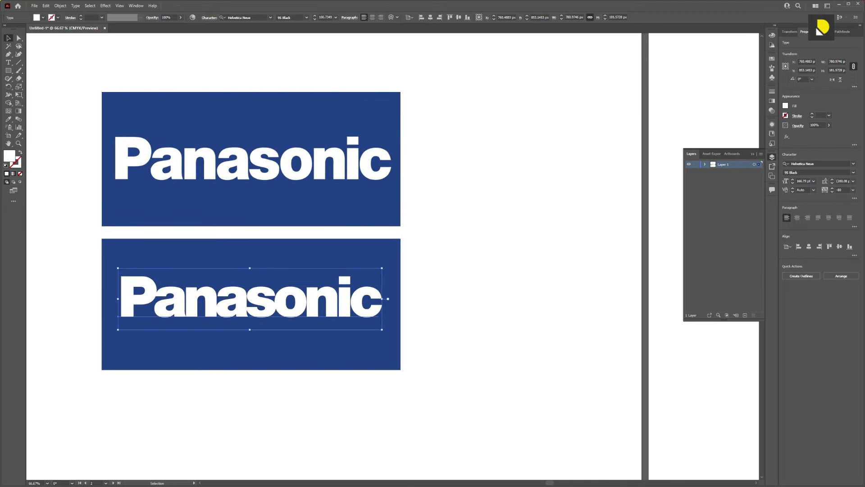
{"action": "left_click", "coordinate": [841, 190]}
{"action": "type", "text": "-48"}
{"action": "key", "text": "Return"}
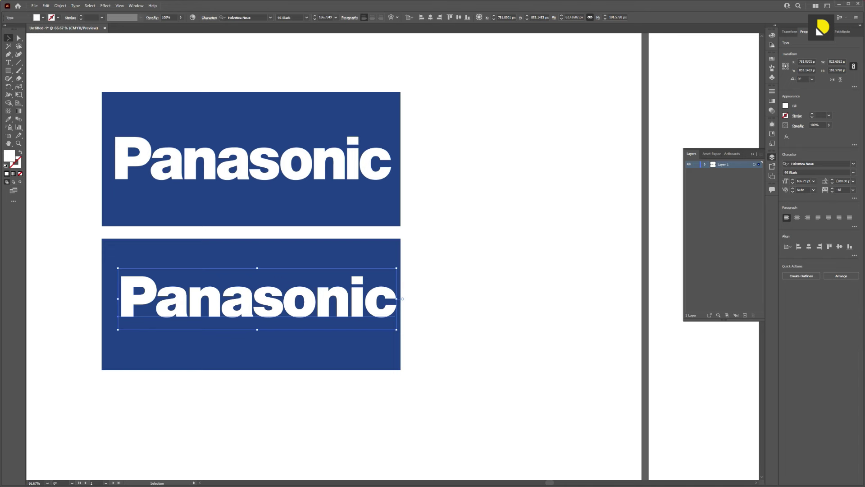
Step: Set the lower Panasonic text's tracking to 0 and shift it left by about 37 px
{"action": "left_click", "coordinate": [840, 190]}
{"action": "double_click", "coordinate": [839, 189]}
{"action": "type", "text": "0"}
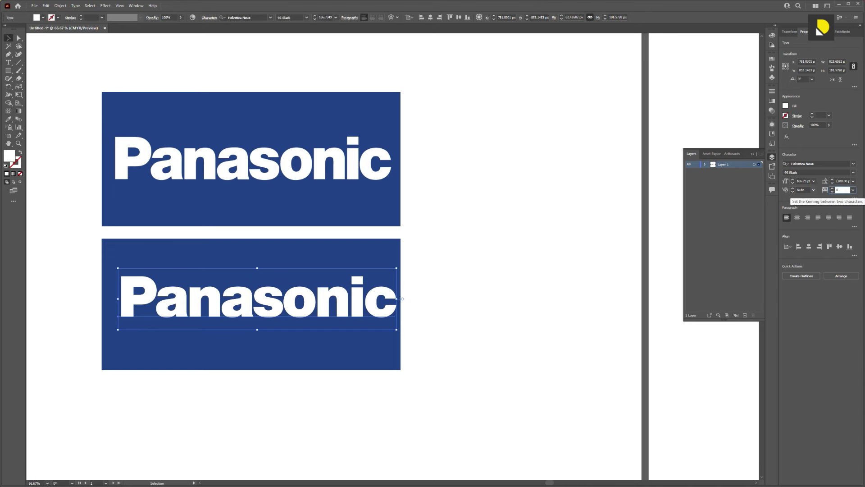
{"action": "key", "text": "Return"}
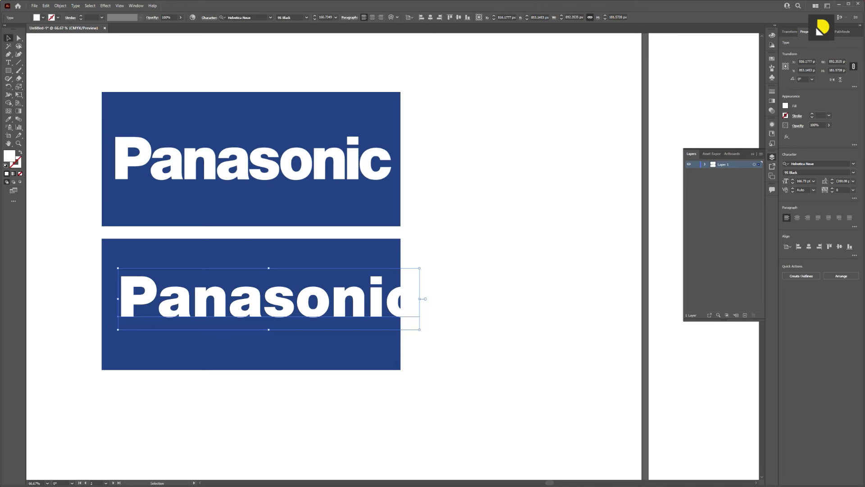
{"action": "left_click_drag", "start_coordinate": [207, 301], "coordinate": [195, 301]}
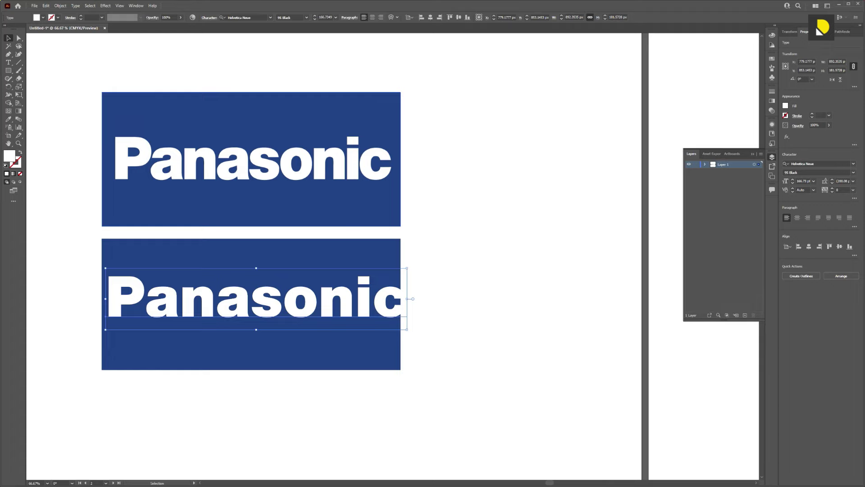
{"action": "key", "text": "ctrl+shift+a"}
Step: Remove the two outlined rectangles covering the stems of F and R on the upper blue FREEPIK logo
{"action": "key", "text": "space"}
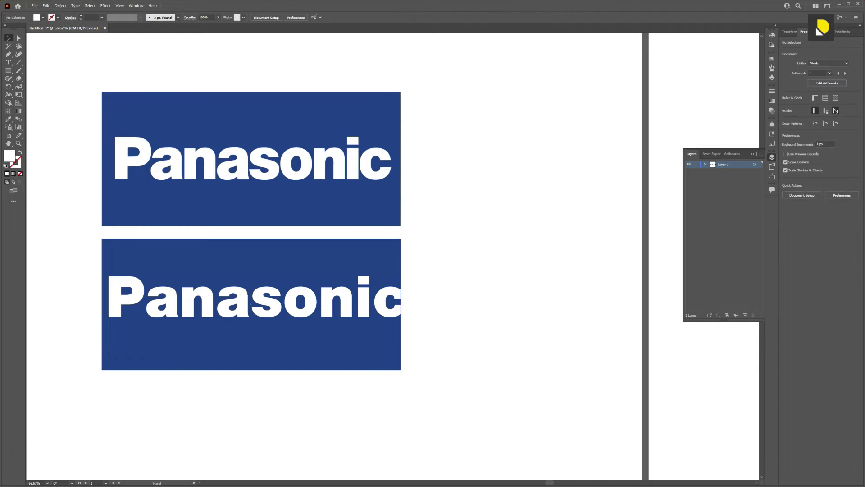
{"action": "left_click_drag", "start_coordinate": [180, 244], "coordinate": [477, 233]}
{"action": "left_click_drag", "start_coordinate": [226, 233], "coordinate": [596, 281]}
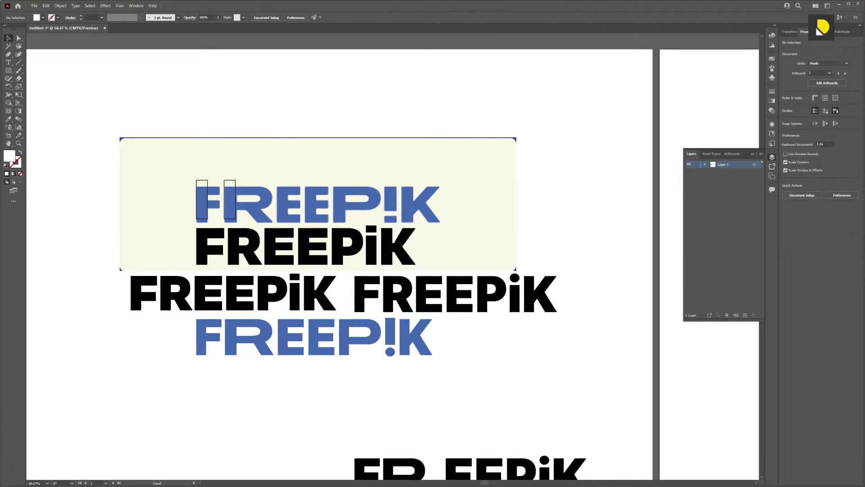
{"action": "key", "text": "ctrl+="}
{"action": "key", "text": "ctrl+="}
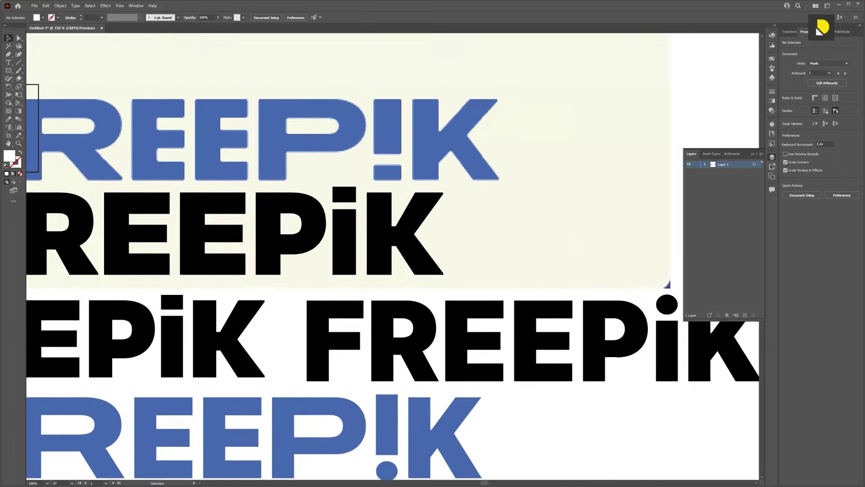
{"action": "key", "text": "space"}
{"action": "left_click_drag", "start_coordinate": [172, 193], "coordinate": [214, 208]}
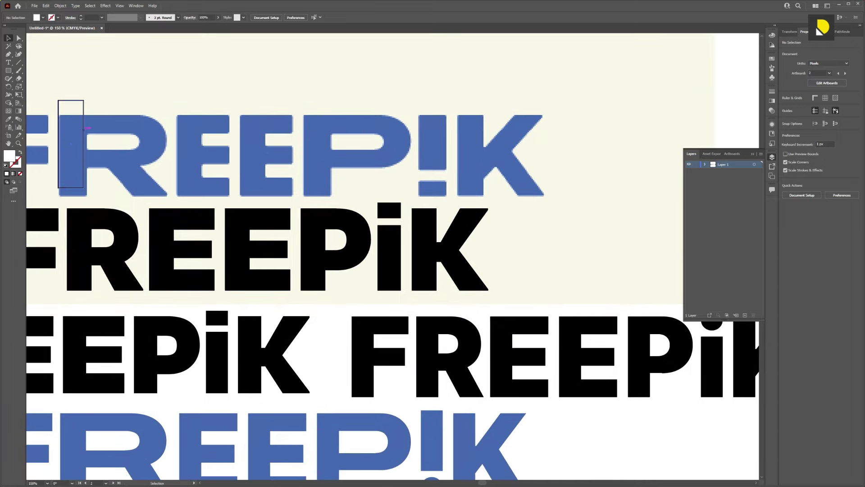
{"action": "left_click", "coordinate": [83, 130]}
{"action": "left_click", "coordinate": [83, 130]}
{"action": "key", "text": "space"}
{"action": "left_click_drag", "start_coordinate": [83, 130], "coordinate": [242, 96]}
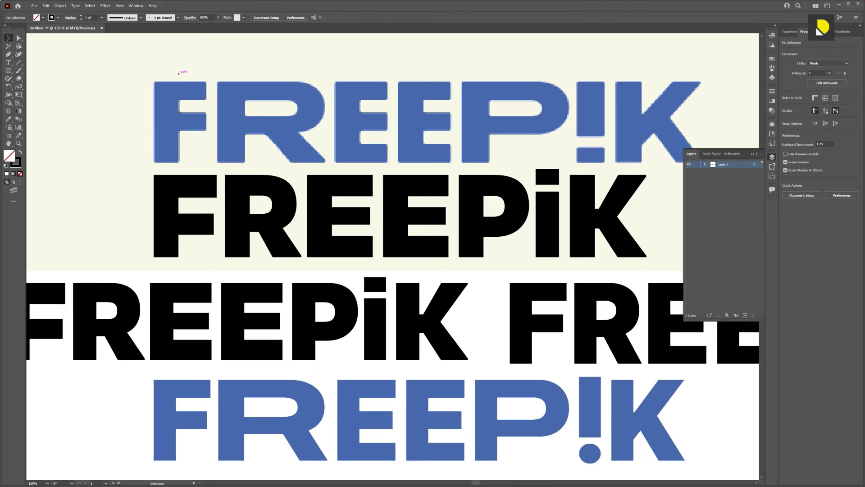
Step: Select the left and right black FREEPIK texts below the artboard in turn to examine their font family and weight
{"action": "key", "text": "space"}
{"action": "left_click_drag", "start_coordinate": [393, 256], "coordinate": [283, 169]}
{"action": "key", "text": "ctrl+minus"}
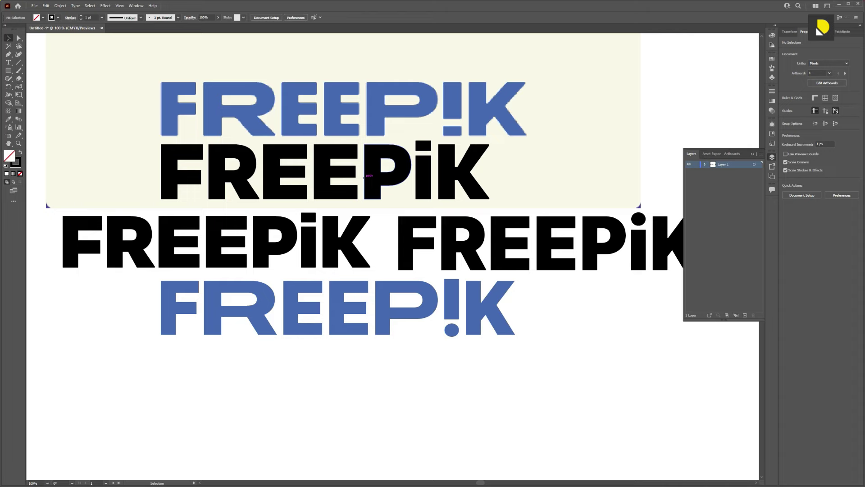
{"action": "key", "text": "Tab"}
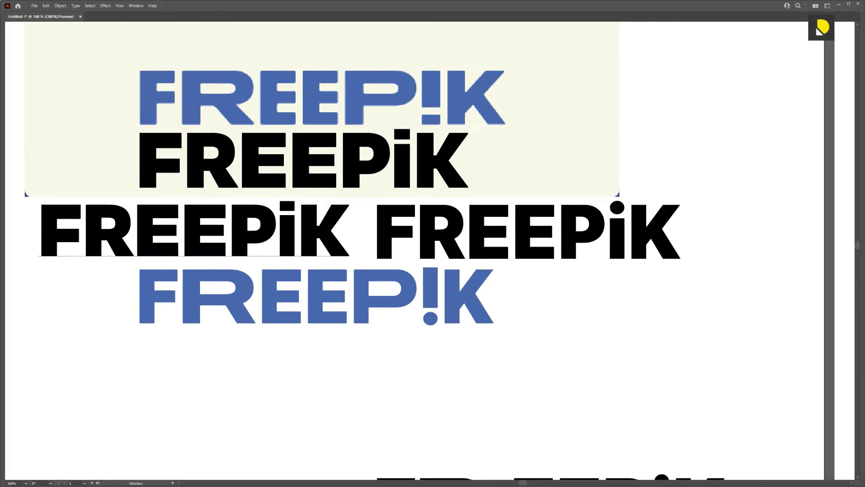
{"action": "key", "text": "Tab"}
{"action": "left_click", "coordinate": [316, 239]}
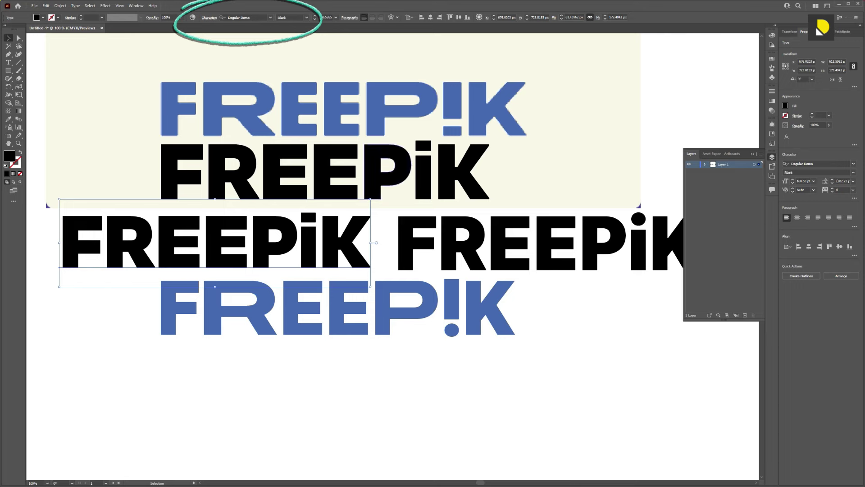
{"action": "left_click", "coordinate": [549, 243]}
{"action": "left_click", "coordinate": [245, 18]}
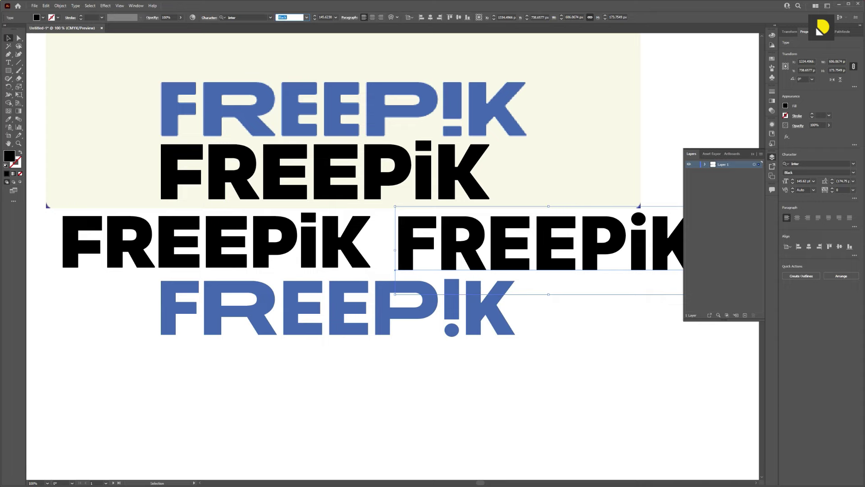
Step: Copy the right black FREEPIK text below the lower blue FREEPIK logo and line it up with that logo's left edge
{"action": "key", "text": "ctrl+shift+a"}
{"action": "key", "text": "Tab"}
{"action": "key", "text": "space"}
{"action": "left_click_drag", "start_coordinate": [432, 243], "coordinate": [411, 170]}
{"action": "key", "text": "space"}
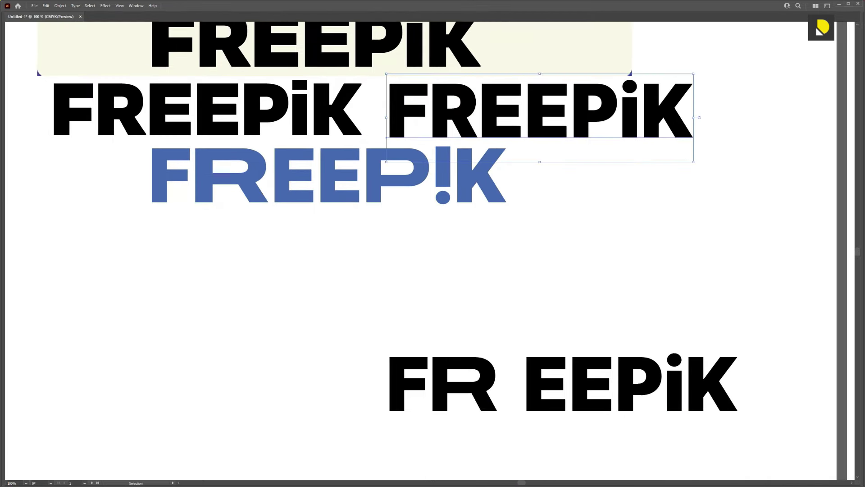
{"action": "left_click_drag", "start_coordinate": [433, 136], "coordinate": [231, 281]}
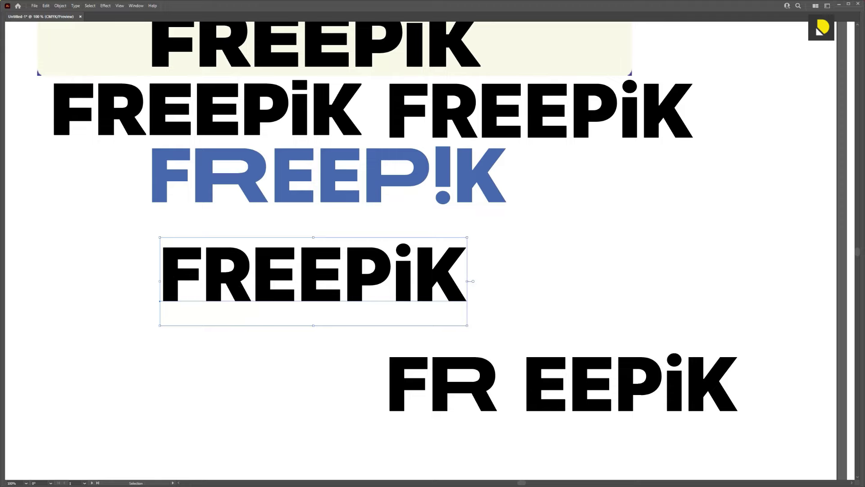
{"action": "scroll", "coordinate": [433, 250], "scroll_direction": "up", "scroll_amount": 5}
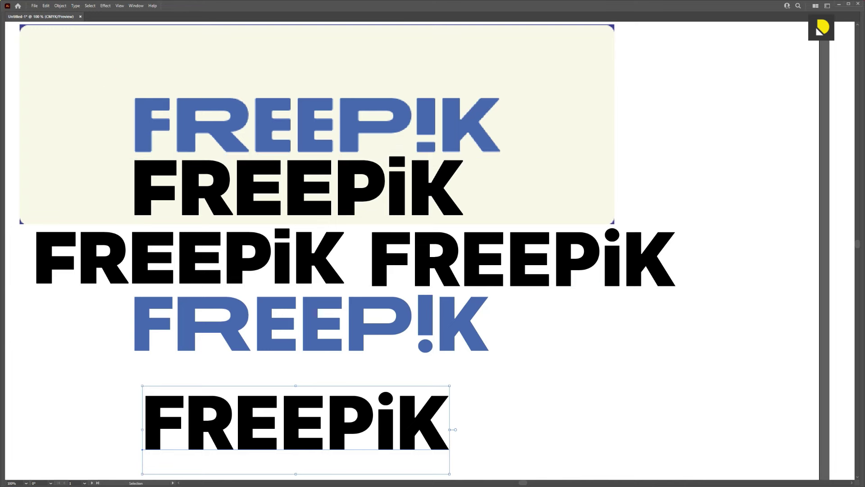
{"action": "left_click_drag", "start_coordinate": [236, 418], "coordinate": [312, 414]}
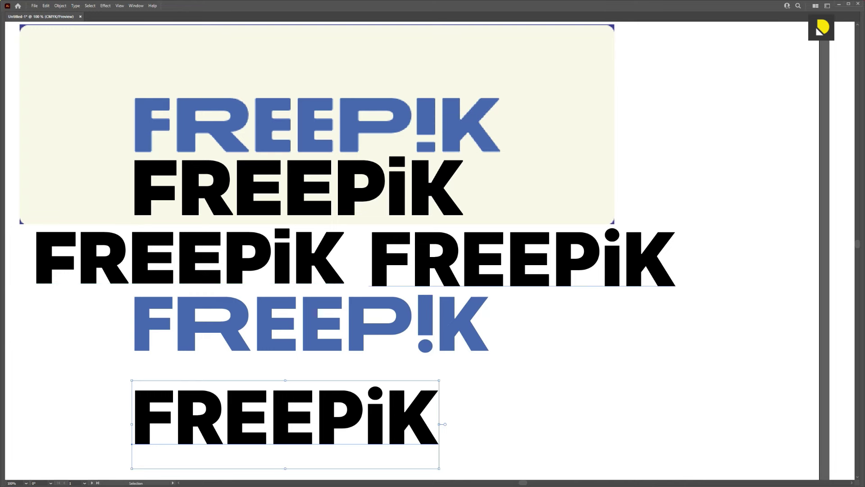
Step: Select the two side-by-side black FREEPIK texts in turn to compare their letter i with the exclamation mark in the blue logos
{"action": "left_click", "coordinate": [523, 259]}
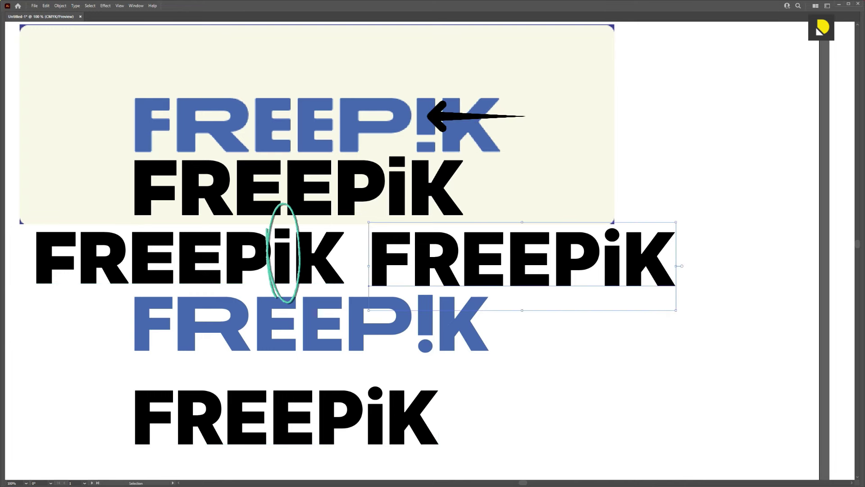
{"action": "left_click", "coordinate": [189, 258]}
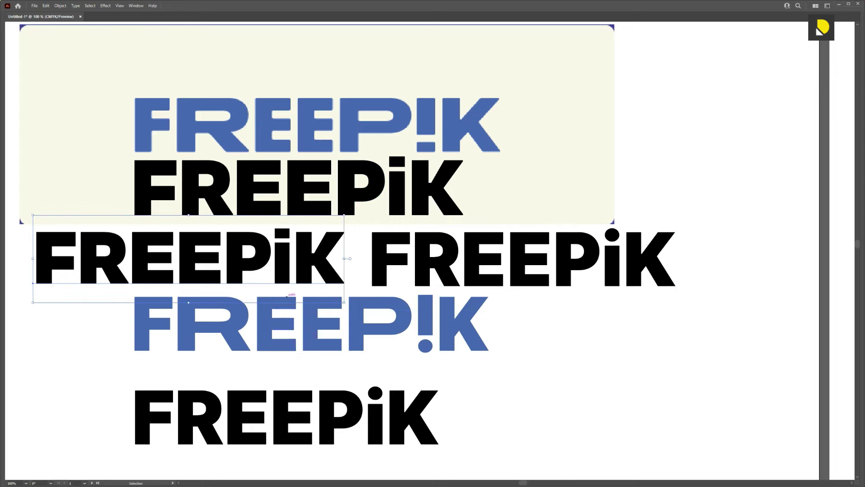
{"action": "left_click", "coordinate": [522, 259]}
{"action": "key", "text": "space"}
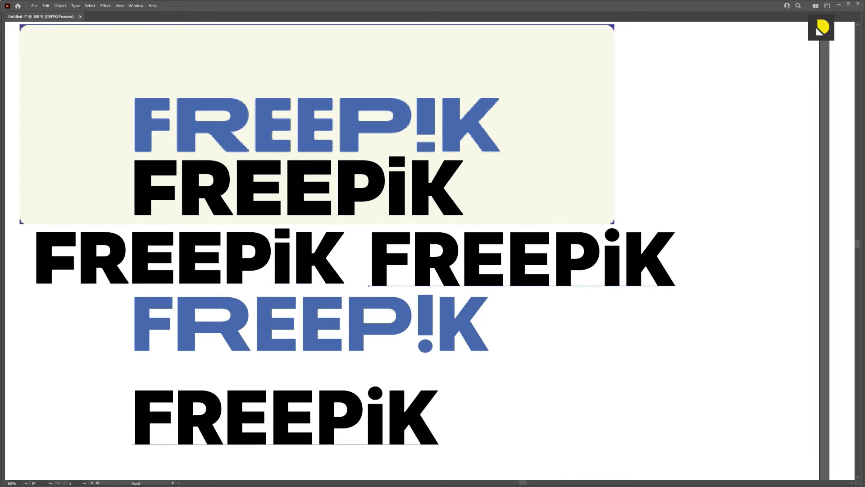
{"action": "left_click_drag", "start_coordinate": [315, 405], "coordinate": [354, 297]}
{"action": "left_click", "coordinate": [559, 149]}
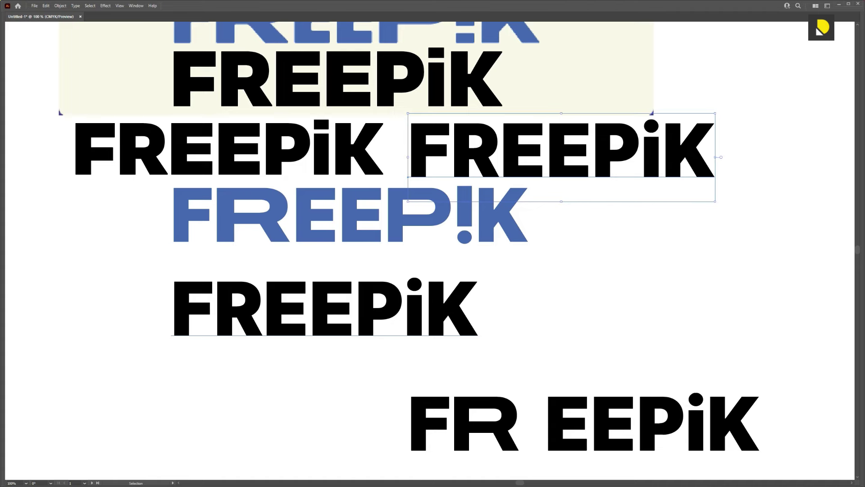
Step: Convert the copied black FREEPIK text below the lower blue logo to outlines and ungroup its letters
{"action": "right_click", "coordinate": [320, 306]}
{"action": "left_click", "coordinate": [361, 365]}
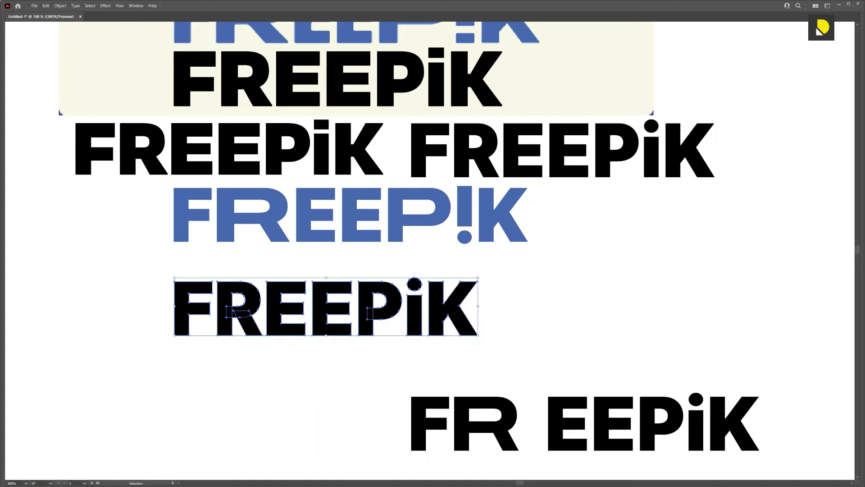
{"action": "key", "text": "ctrl+shift+a"}
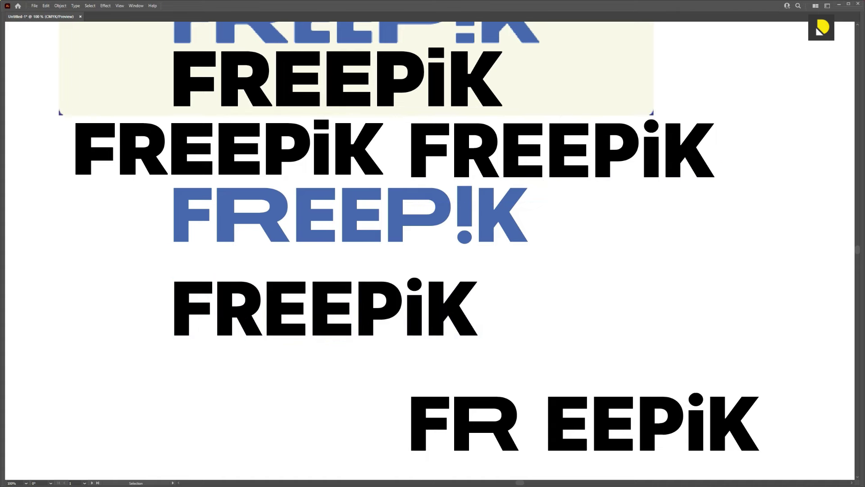
{"action": "left_click_drag", "start_coordinate": [278, 265], "coordinate": [542, 366]}
{"action": "right_click", "coordinate": [334, 326]}
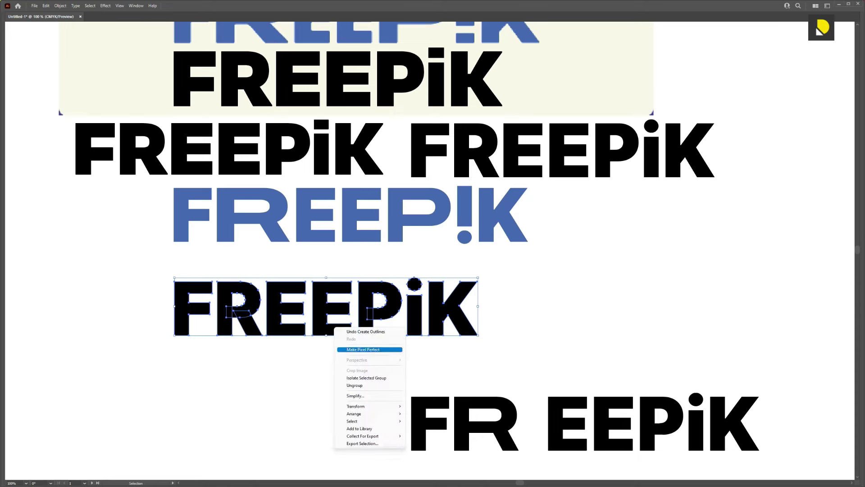
{"action": "left_click", "coordinate": [370, 385]}
{"action": "key", "text": "ctrl+shift+a"}
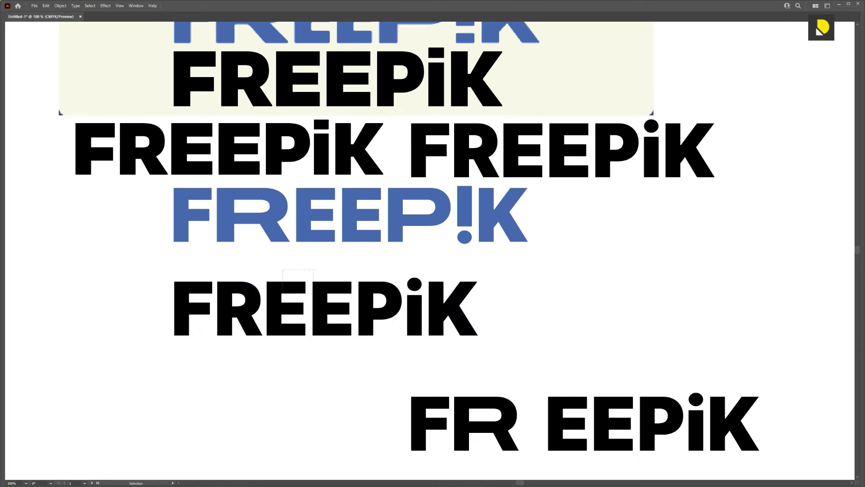
Step: Move the outlined EEPiK letters right to open a gap and widen the R by shifting its bowl and leg anchor points
{"action": "left_click_drag", "start_coordinate": [313, 293], "coordinate": [545, 324]}
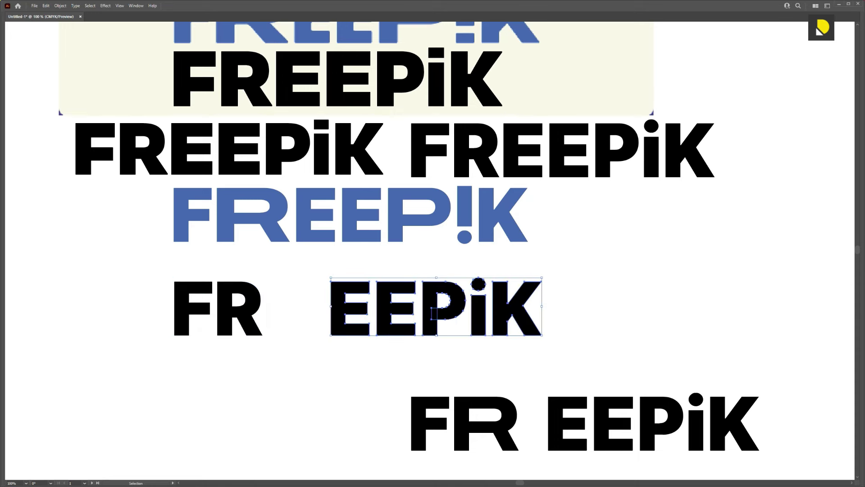
{"action": "key", "text": "a"}
{"action": "left_click_drag", "start_coordinate": [236, 270], "coordinate": [274, 336]}
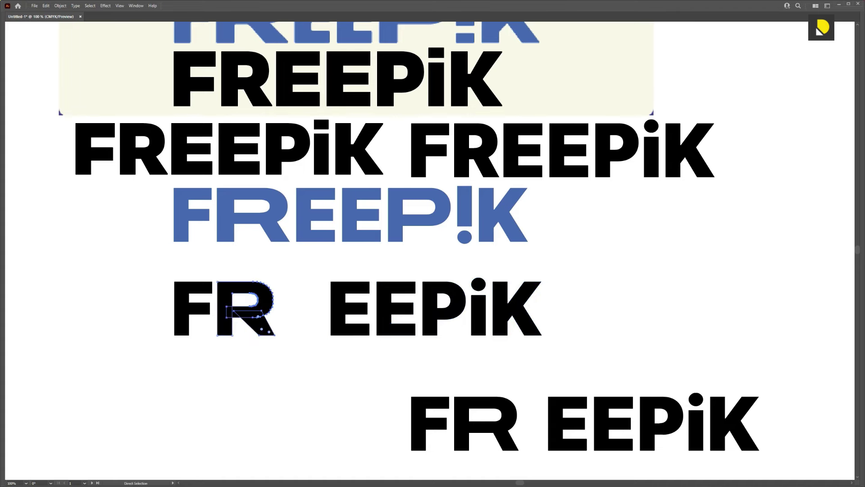
{"action": "key", "text": "ctrl+equal"}
{"action": "key", "text": "ctrl+equal"}
{"action": "key", "text": "ctrl+equal"}
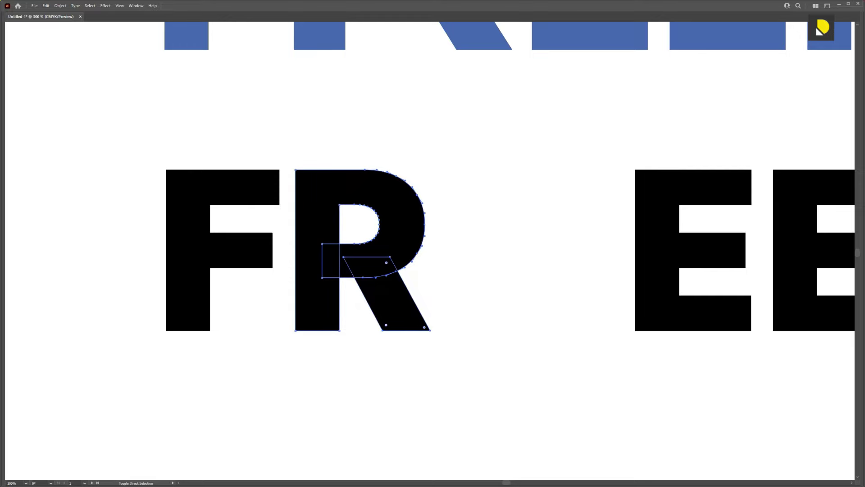
{"action": "left_click", "coordinate": [343, 257]}
{"action": "left_click", "coordinate": [431, 331]}
{"action": "left_click_drag", "start_coordinate": [430, 330], "coordinate": [483, 331]}
{"action": "key", "text": "ctrl+minus"}
{"action": "key", "text": "ctrl+minus"}
{"action": "key", "text": "ctrl+minus"}
{"action": "key", "text": "ctrl+minus"}
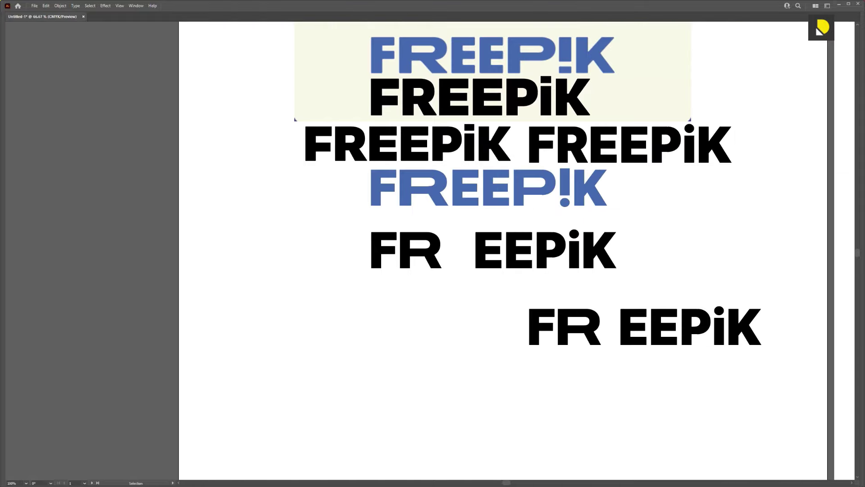
Step: Examine the left black FREEPIK text below the artboard and the outline of the R in the lower blue FREEPIK logo
{"action": "left_click_drag", "start_coordinate": [480, 205], "coordinate": [386, 253]}
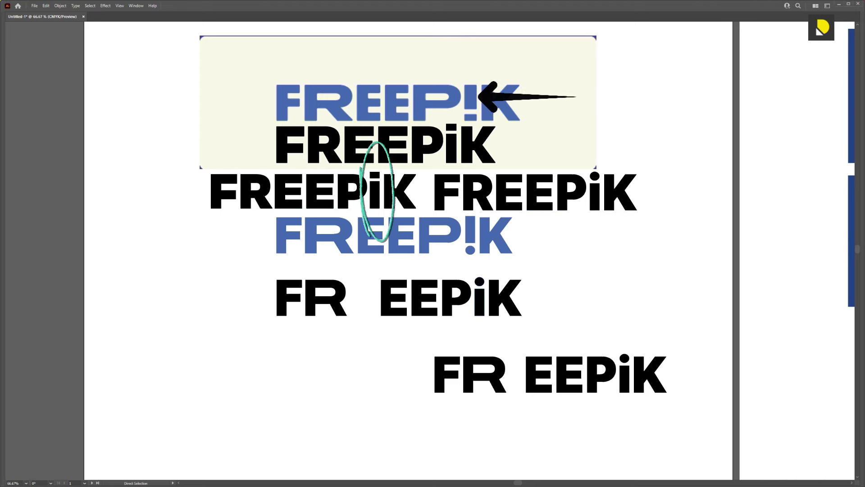
{"action": "left_click", "coordinate": [312, 191]}
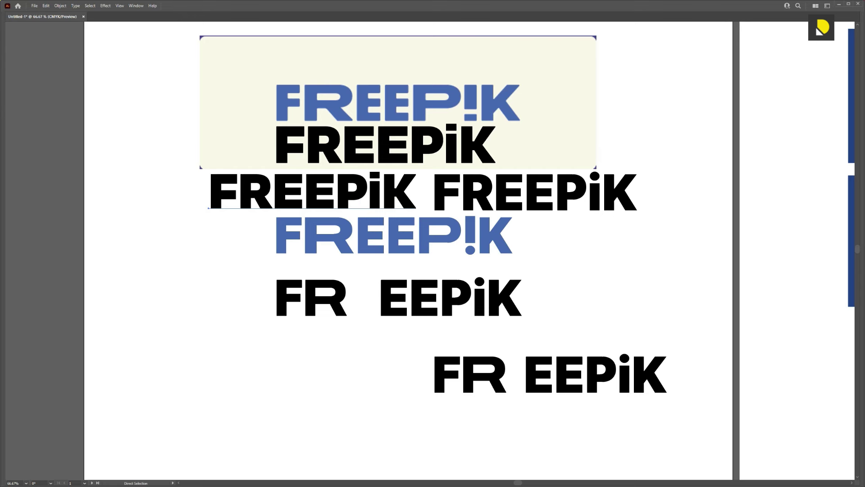
{"action": "key", "text": "ctrl+plus"}
{"action": "key", "text": "ctrl+plus"}
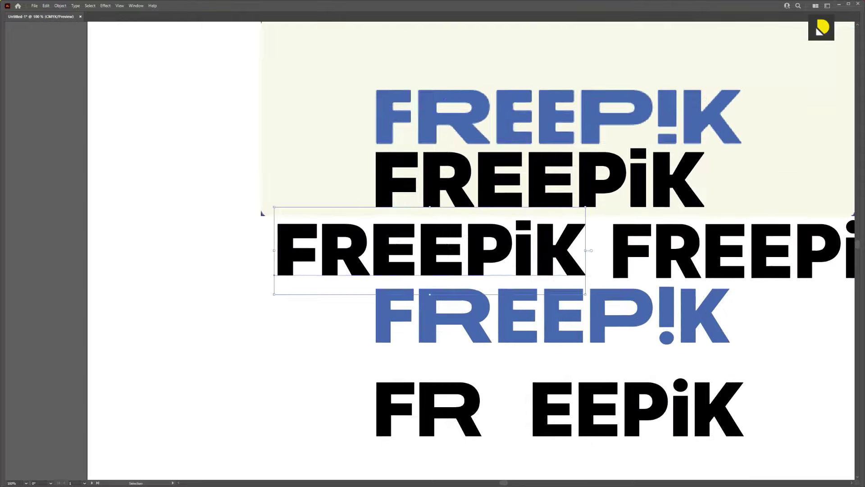
{"action": "left_click_drag", "start_coordinate": [432, 243], "coordinate": [246, 193]}
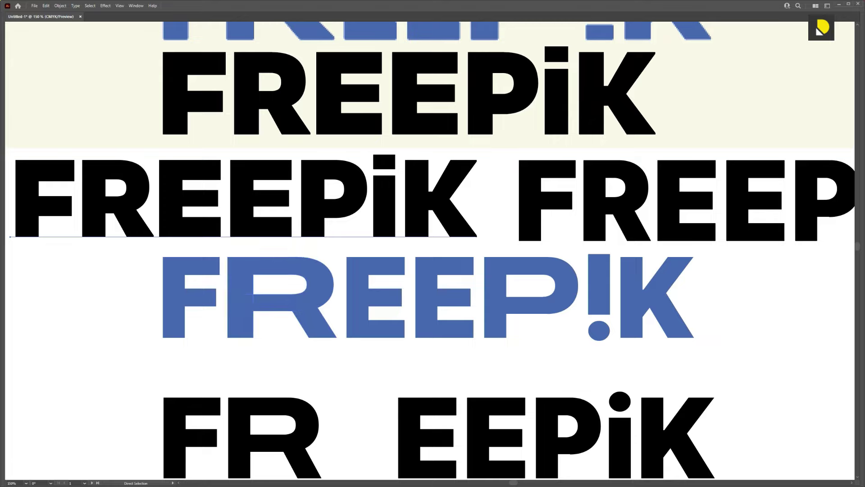
{"action": "left_click_drag", "start_coordinate": [270, 236], "coordinate": [332, 371]}
{"action": "key", "text": "ctrl+z"}
{"action": "scroll", "coordinate": [432, 251], "scroll_direction": "down", "scroll_amount": 2}
{"action": "key", "text": "a"}
{"action": "key", "text": "v"}
{"action": "left_click", "coordinate": [311, 390]}
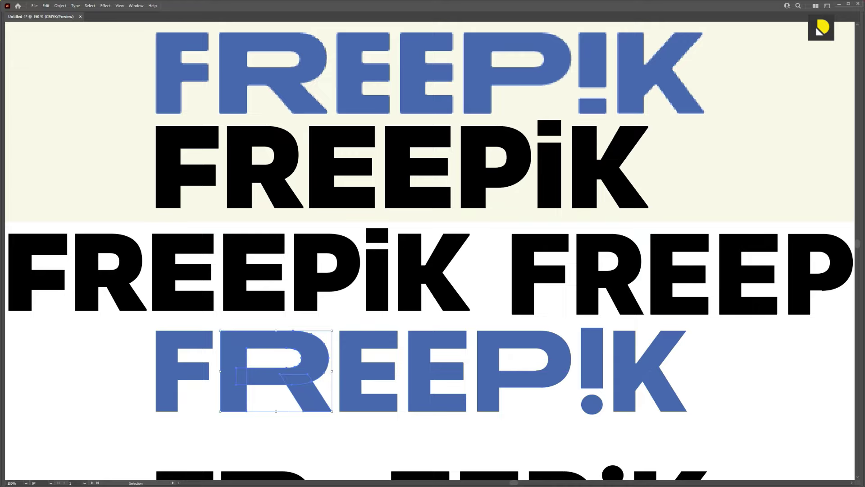
Step: Draw a rectangle as wide as the F's stem over that stem on the upper blue FREEPIK logo
{"action": "key", "text": "ctrl+shift+a"}
{"action": "left_click_drag", "start_coordinate": [262, 167], "coordinate": [315, 302]}
{"action": "key", "text": "ctrl+="}
{"action": "key", "text": "ctrl+="}
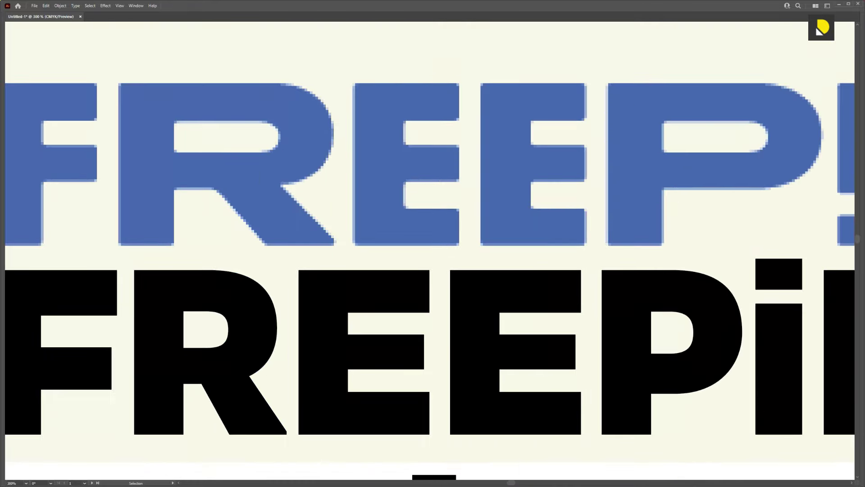
{"action": "scroll", "coordinate": [431, 259], "scroll_direction": "left", "scroll_amount": 5}
{"action": "key", "text": "Tab"}
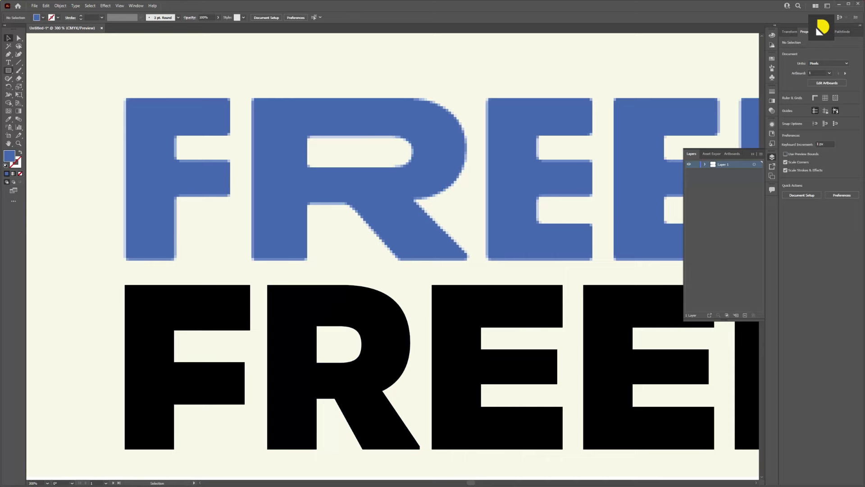
{"action": "key", "text": "m"}
{"action": "key", "text": "Tab"}
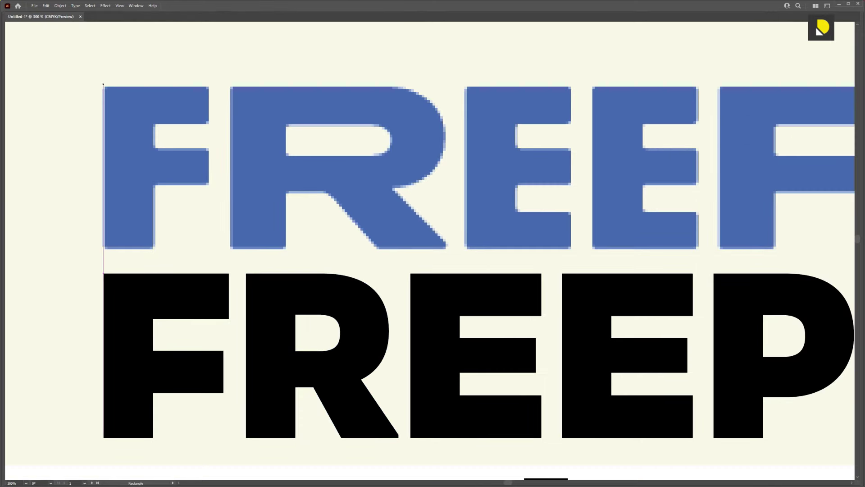
{"action": "left_click_drag", "start_coordinate": [103, 84], "coordinate": [152, 243]}
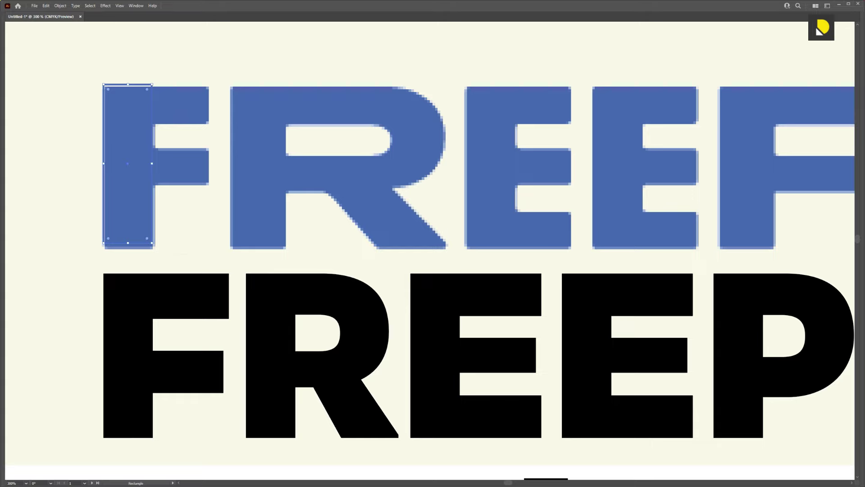
Step: Raise the rectangle so it extends above the F, then copy it onto the R's stem and widen the copy to the stem's edge
{"action": "key", "text": "v"}
{"action": "key", "text": "shift+Up"}
{"action": "key", "text": "shift+Up"}
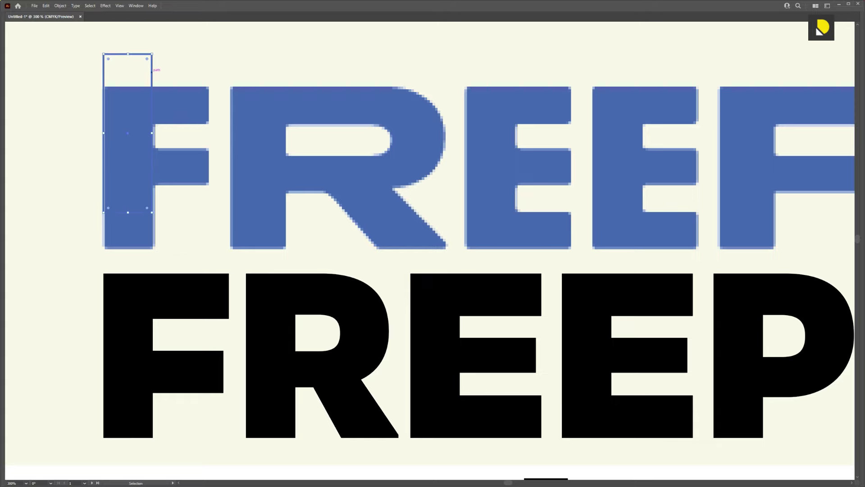
{"action": "left_click_drag", "start_coordinate": [128, 133], "coordinate": [257, 133]}
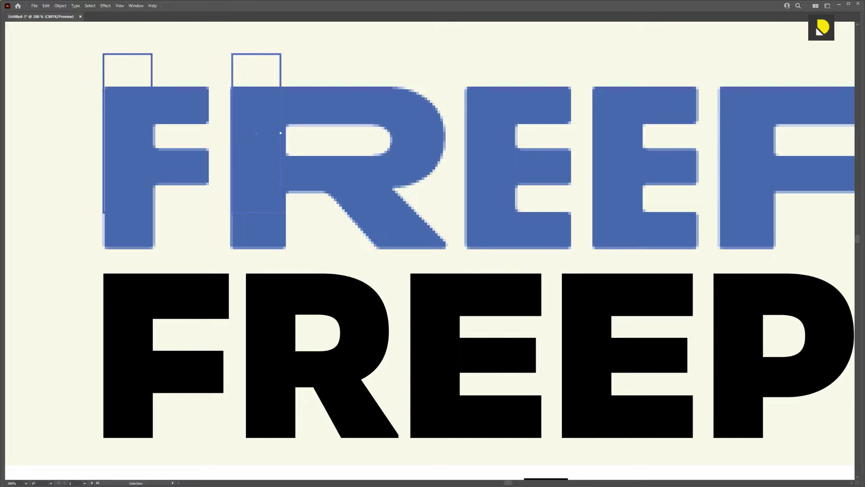
{"action": "left_click_drag", "start_coordinate": [280, 133], "coordinate": [284, 133]}
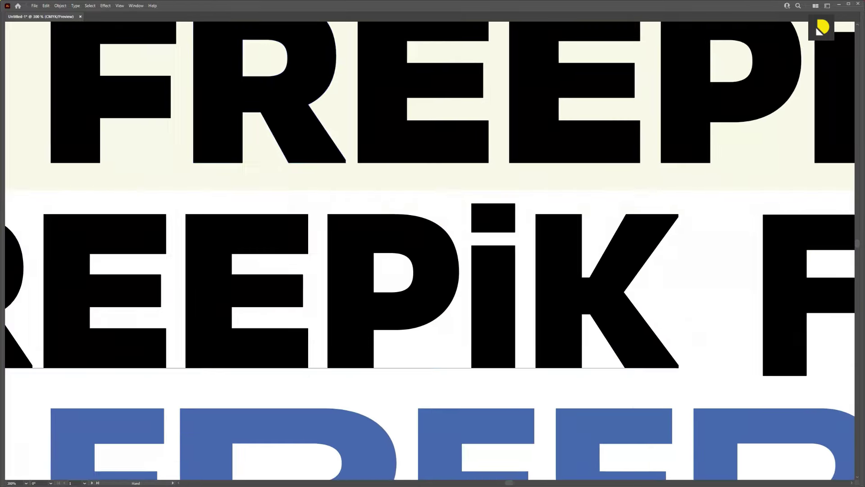
Step: Move the left black FREEPIK text up, away from the lower blue FREEPIK logo
{"action": "scroll", "coordinate": [429, 252], "scroll_direction": "down", "scroll_amount": 5}
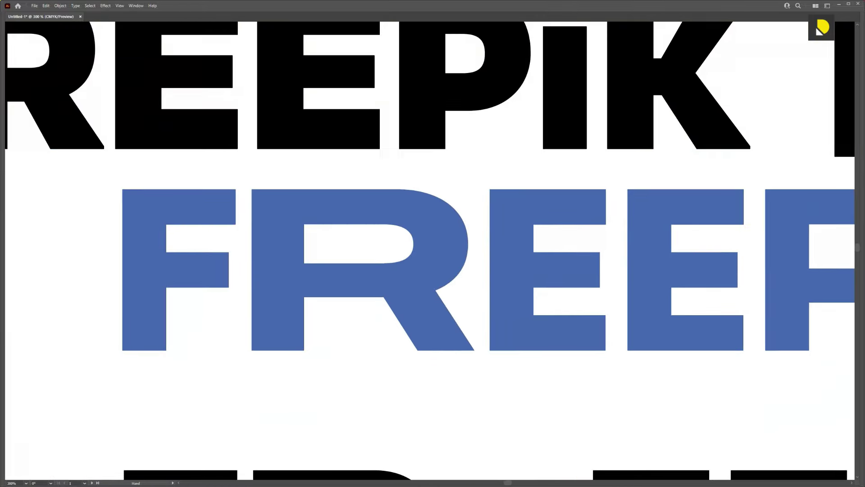
{"action": "left_click_drag", "start_coordinate": [316, 171], "coordinate": [332, 103]}
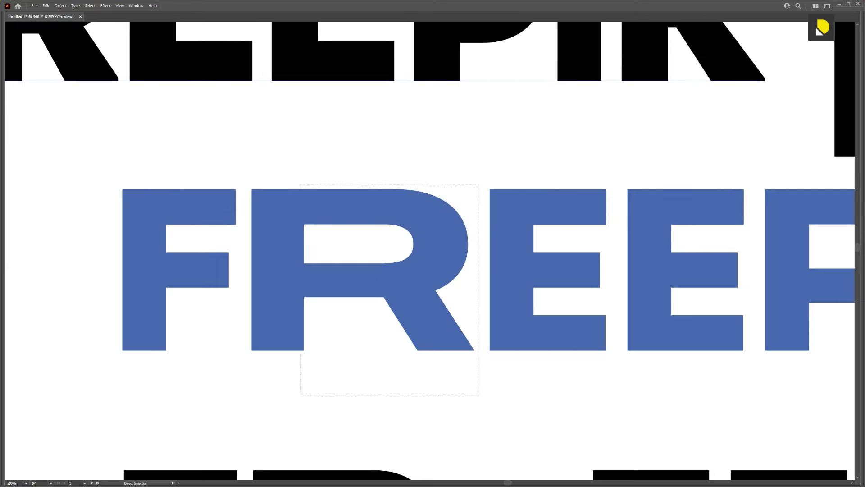
Step: Try to shift the bowl and leg anchor points of the R in the lower blue FREEPIK logo, and undo the change
{"action": "left_click_drag", "start_coordinate": [305, 174], "coordinate": [480, 395]}
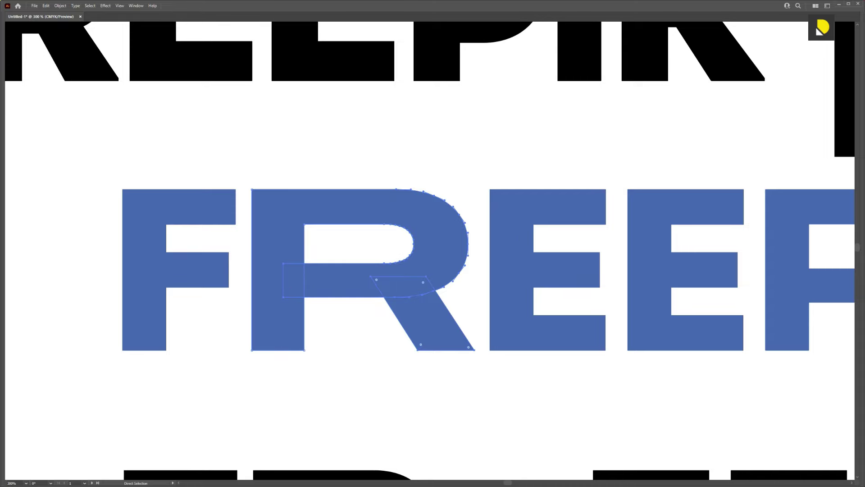
{"action": "left_click_drag", "start_coordinate": [426, 347], "coordinate": [456, 333]}
{"action": "key", "text": "ctrl+z"}
Step: Examine the F and R stems of the upper blue FREEPIK logo against their rectangles, and compare the logo with the black FREEPIK texts
{"action": "key", "text": "space"}
{"action": "left_click_drag", "start_coordinate": [456, 149], "coordinate": [389, 405]}
{"action": "left_click_drag", "start_coordinate": [406, 126], "coordinate": [443, 417]}
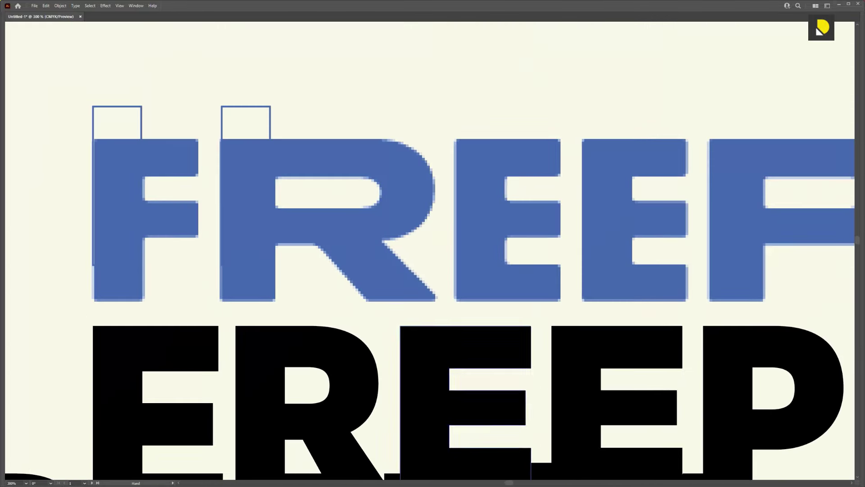
{"action": "key", "text": "space"}
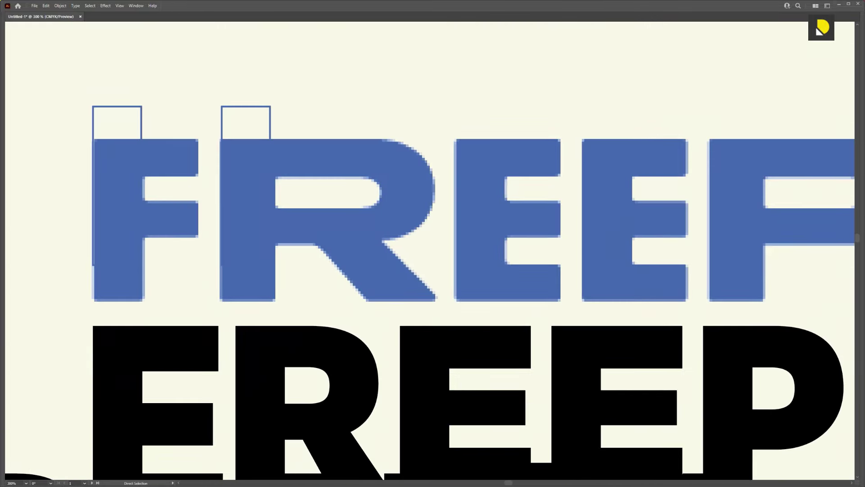
{"action": "key", "text": "ctrl+1"}
{"action": "key", "text": "space"}
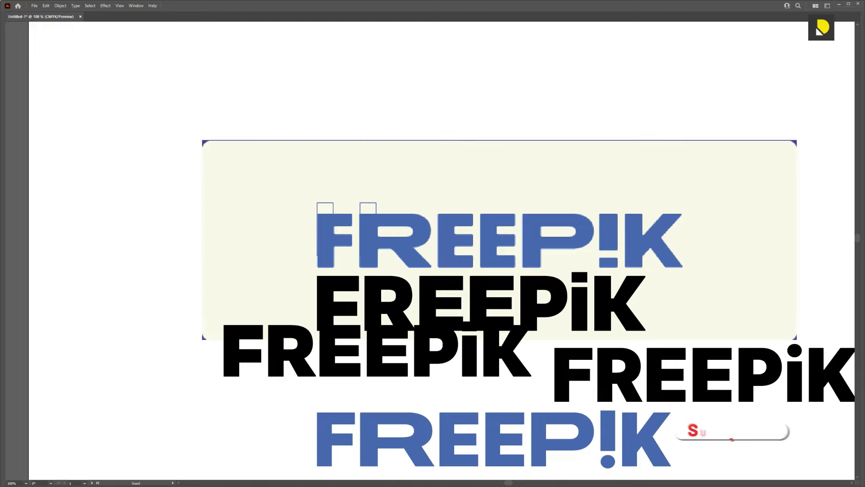
{"action": "left_click_drag", "start_coordinate": [499, 270], "coordinate": [437, 227]}
{"action": "key", "text": "ctrl+plus"}
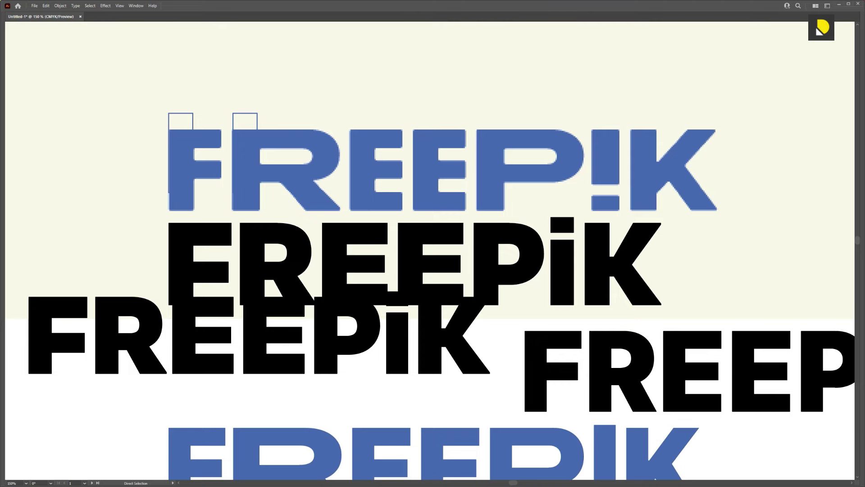
{"action": "key", "text": "ctrl+minus"}
{"action": "key", "text": "ctrl+minus"}
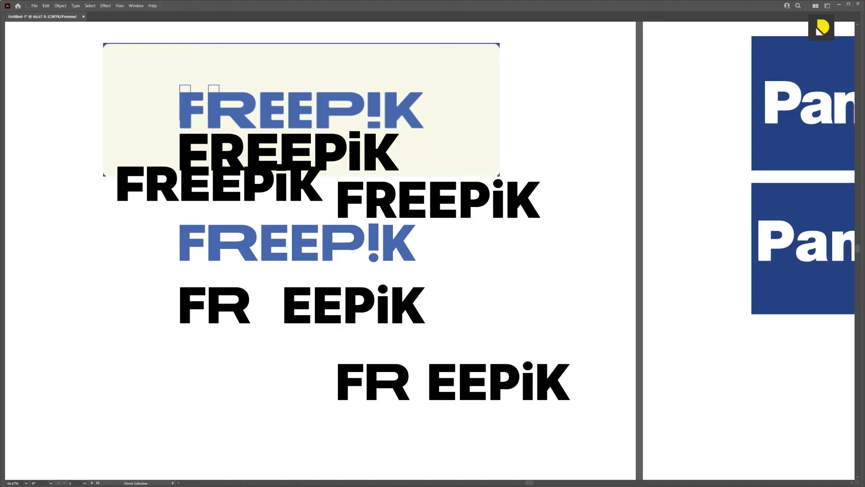
Step: Move the black CAT text off the yellow CAT logo to the empty area just below it
{"action": "key", "text": "space"}
{"action": "left_click_drag", "start_coordinate": [540, 248], "coordinate": [252, 220]}
{"action": "left_click_drag", "start_coordinate": [541, 248], "coordinate": [244, 236]}
{"action": "key", "text": "a"}
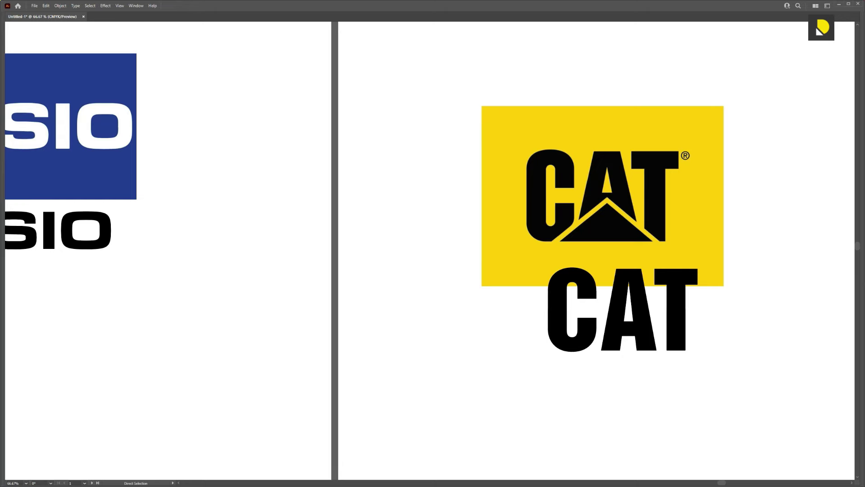
{"action": "left_click", "coordinate": [615, 334]}
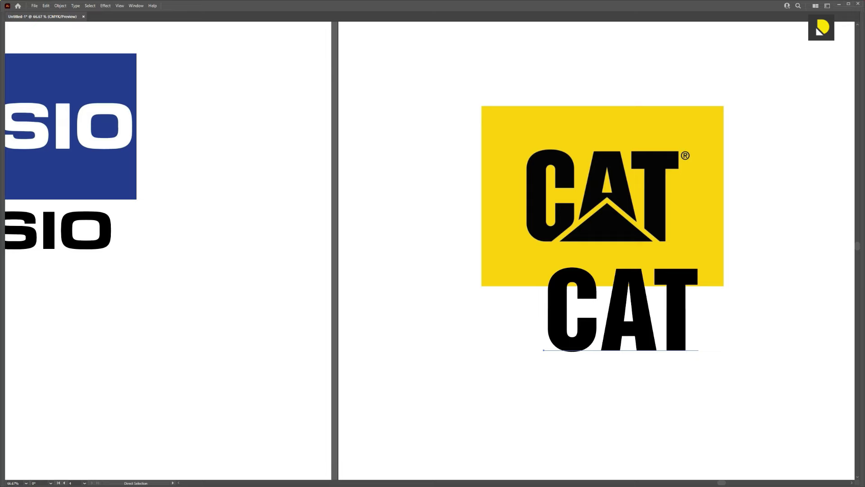
{"action": "left_click_drag", "start_coordinate": [615, 333], "coordinate": [584, 388]}
Step: Stretch the black CAT text horizontally past the right edge of the yellow logo, keeping its height and left edge
{"action": "key", "text": "v"}
{"action": "left_click_drag", "start_coordinate": [668, 372], "coordinate": [711, 372]}
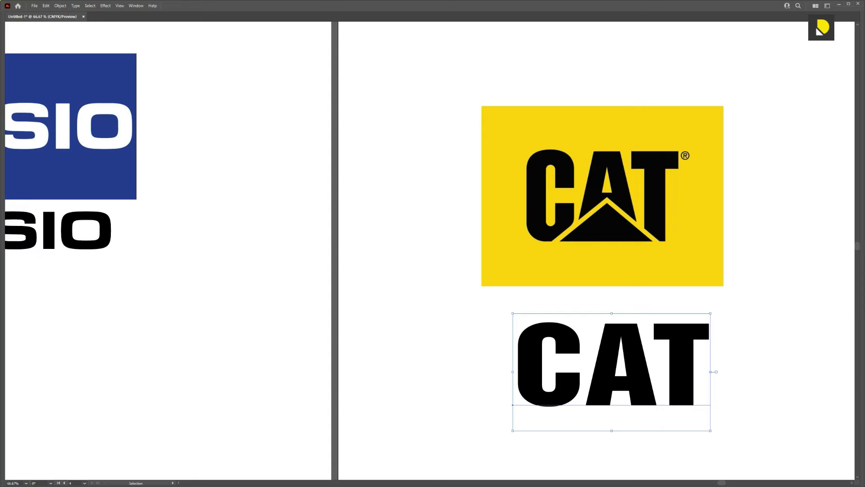
{"action": "left_click_drag", "start_coordinate": [711, 372], "coordinate": [747, 372]}
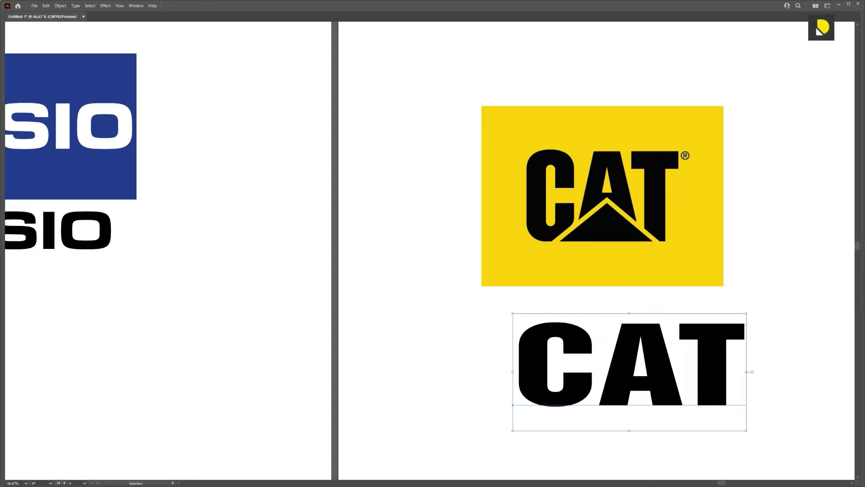